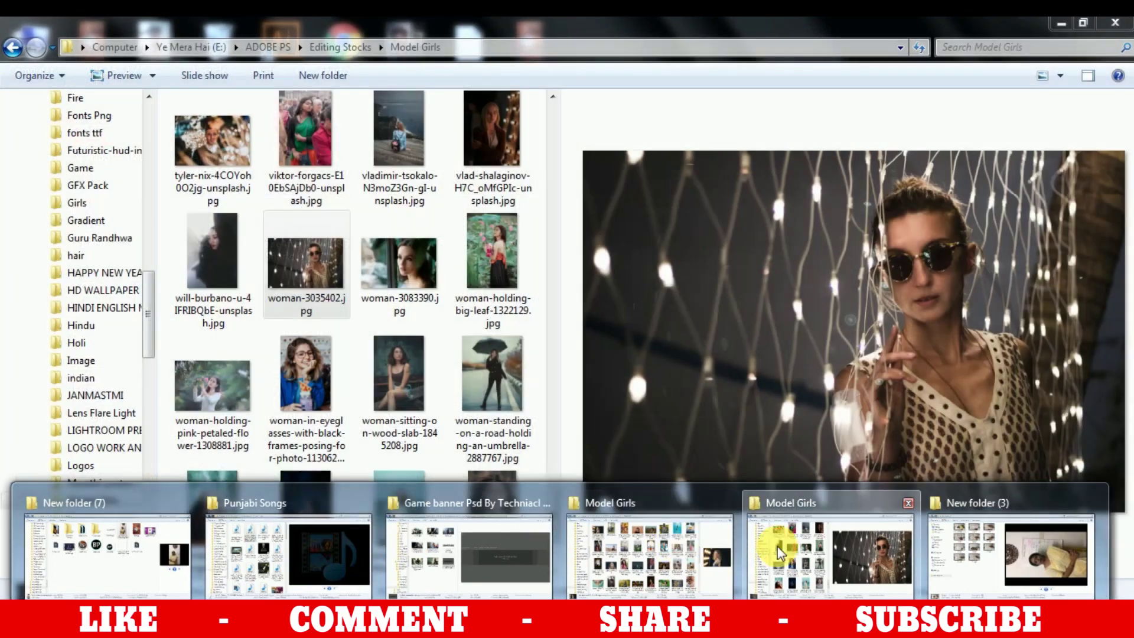
# Step: Open yiran-ding-URn7-JupQ6Q-unsplash.jpg from the Model Girls folder in Photoshop by dragging it across
pyautogui.click(830, 552)
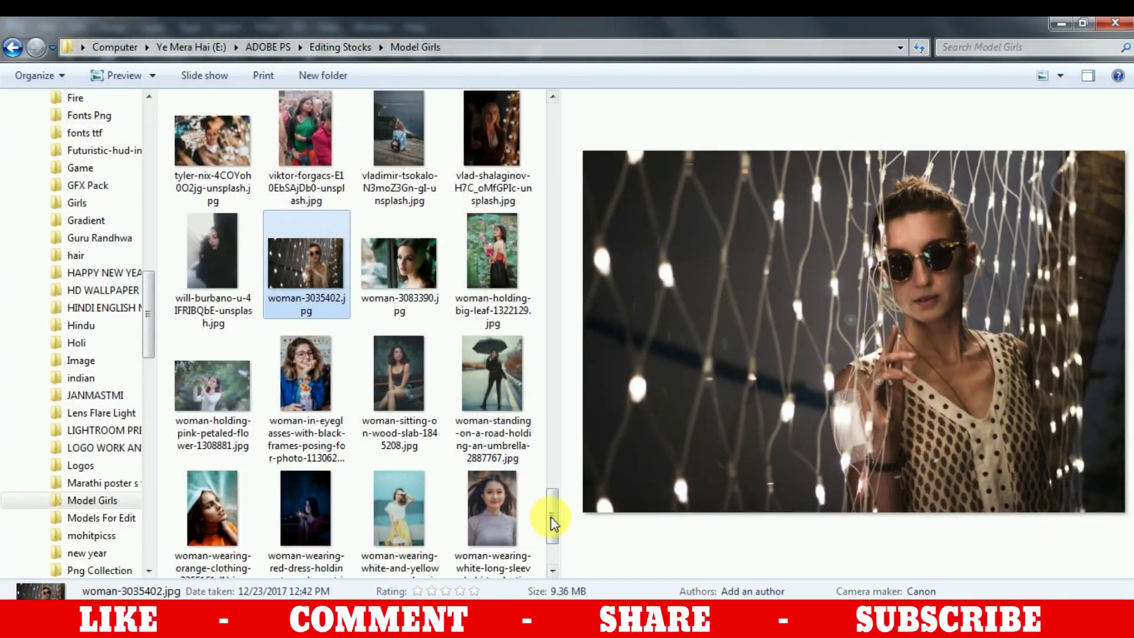
pyautogui.moveTo(549, 518); pyautogui.dragTo(558, 538)
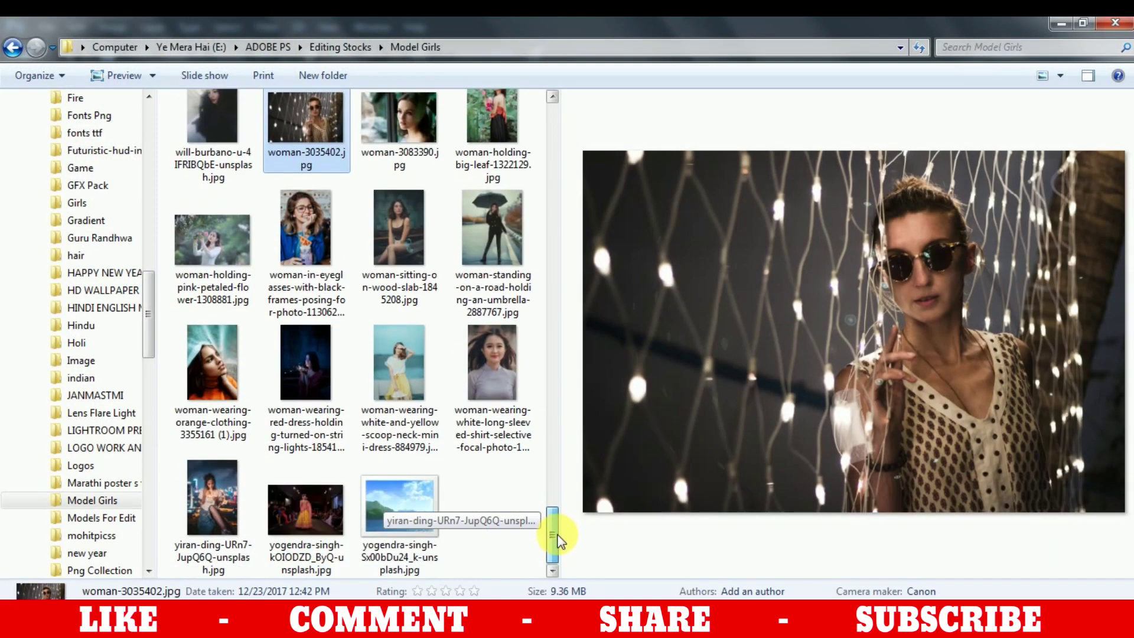
pyautogui.click(221, 497)
pyautogui.moveTo(222, 516)
pyautogui.mouseDown()
pyautogui.moveTo(339, 496)
pyautogui.moveTo(363, 473)
pyautogui.mouseUp()
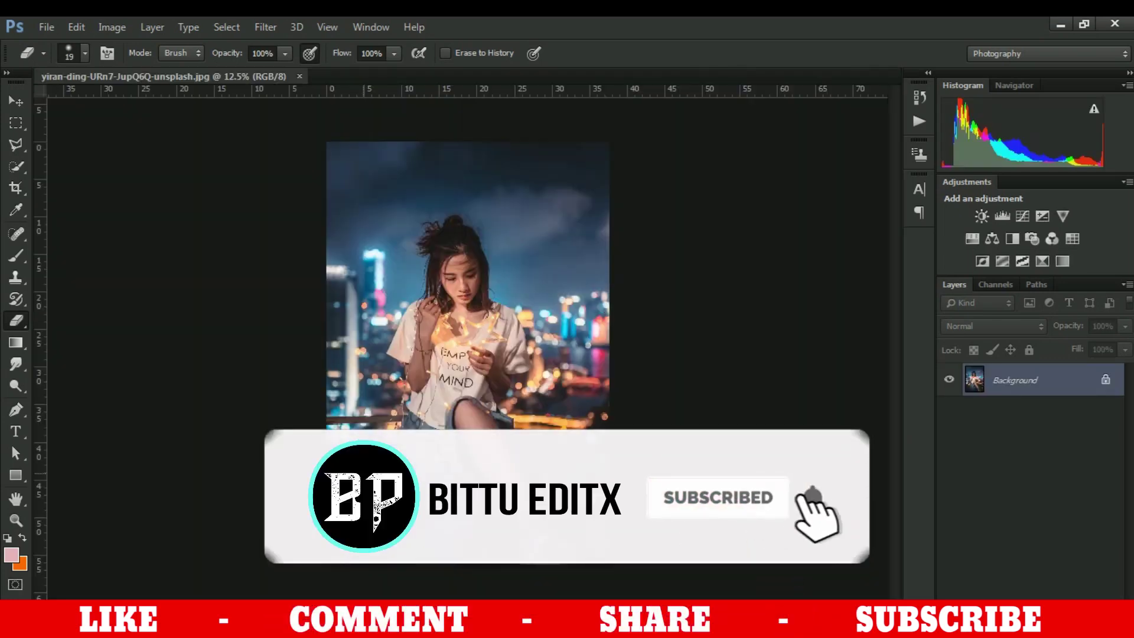
# Step: Duplicate the photo layer and add a Channel Mixer with Green output at Green 0, Blue +101
pyautogui.hotkey('ctrl', 'j')
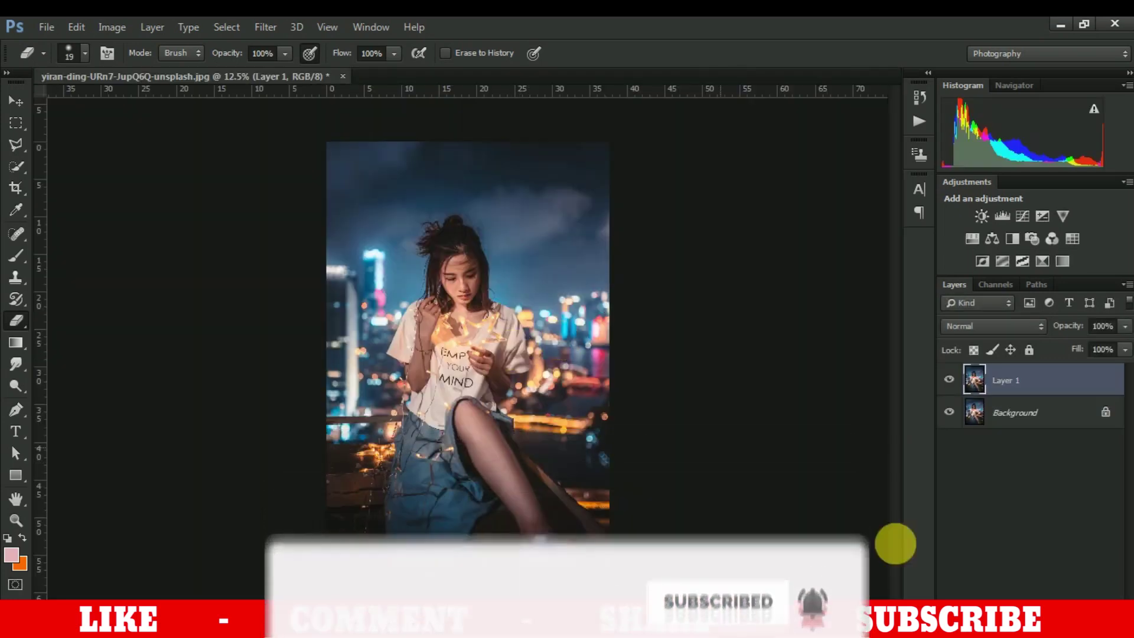
pyautogui.click(1043, 598)
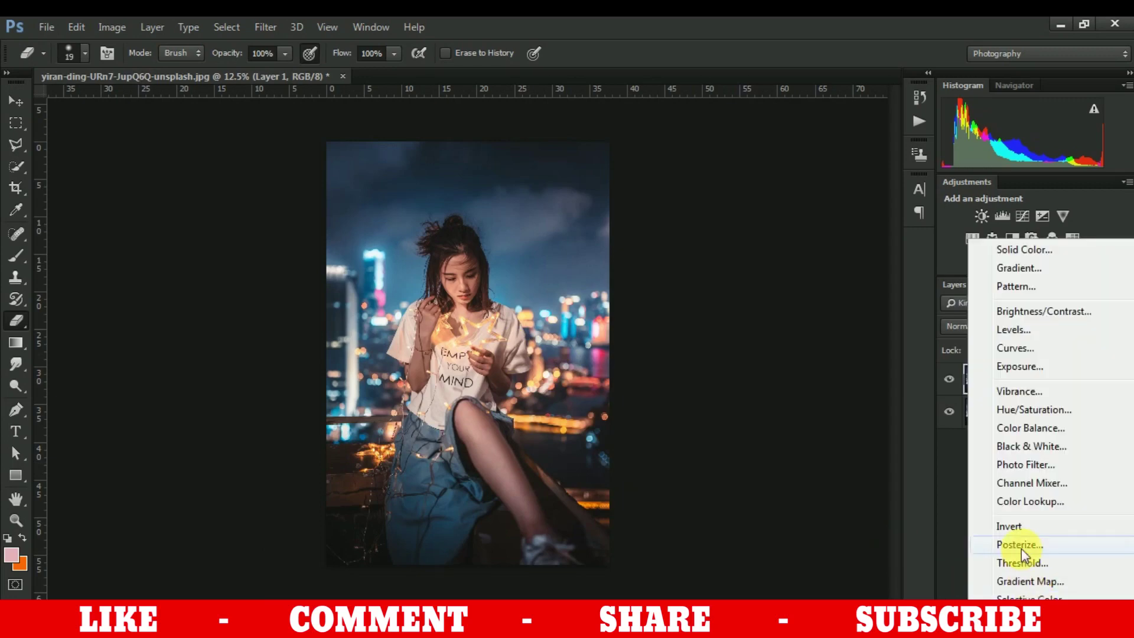
pyautogui.click(1024, 484)
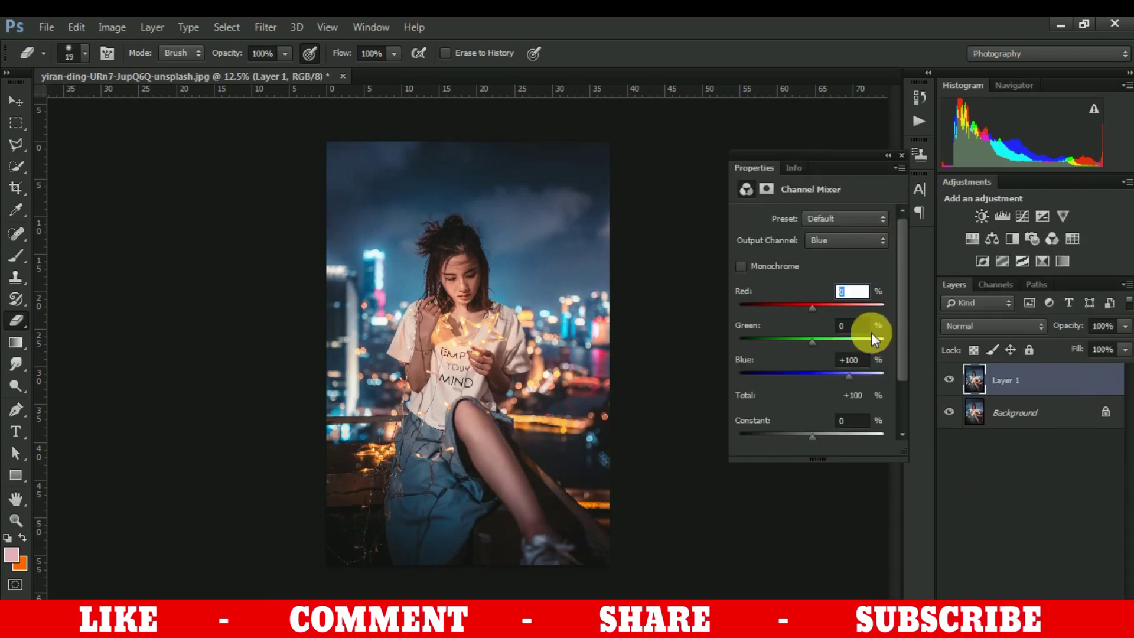
pyautogui.click(844, 244)
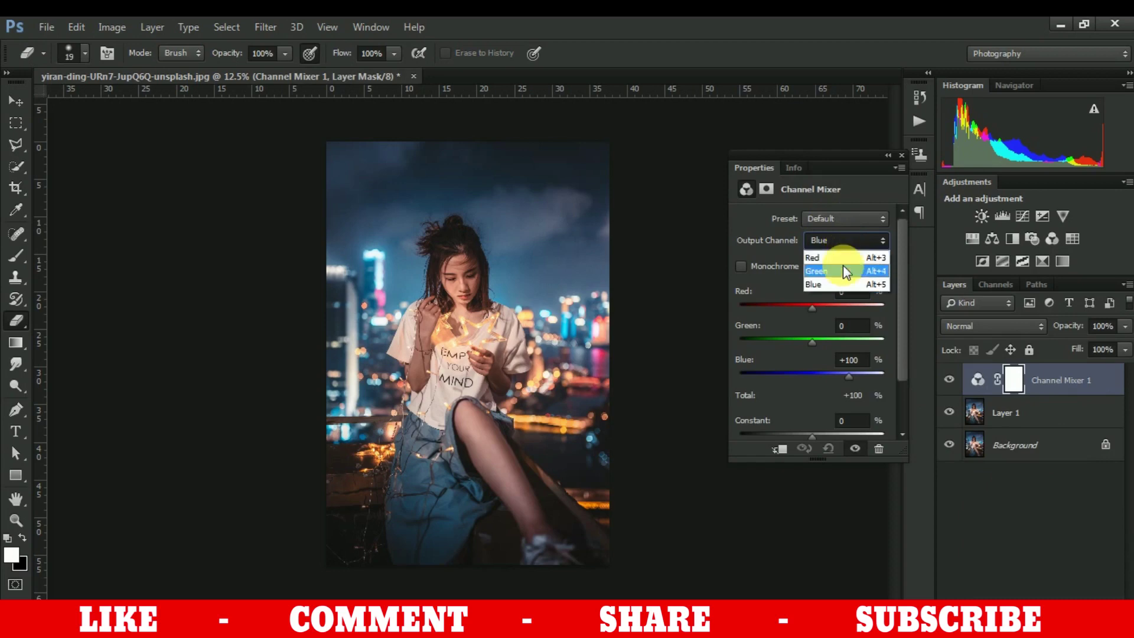
pyautogui.click(843, 268)
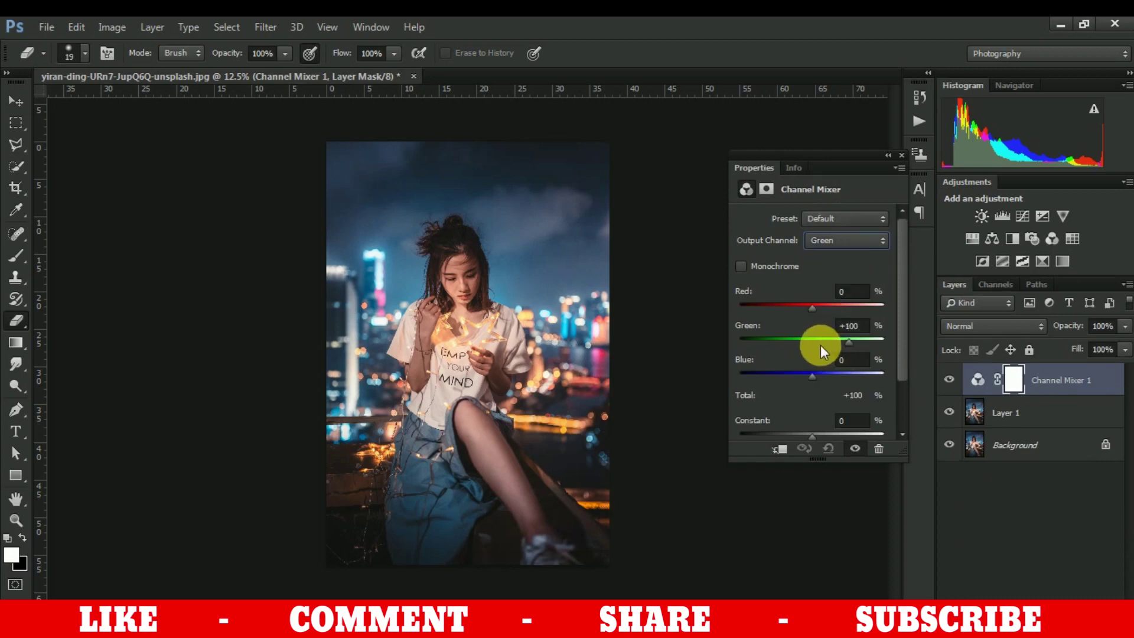
pyautogui.moveTo(849, 342)
pyautogui.mouseDown()
pyautogui.moveTo(813, 343)
pyautogui.moveTo(841, 377)
pyautogui.mouseUp()
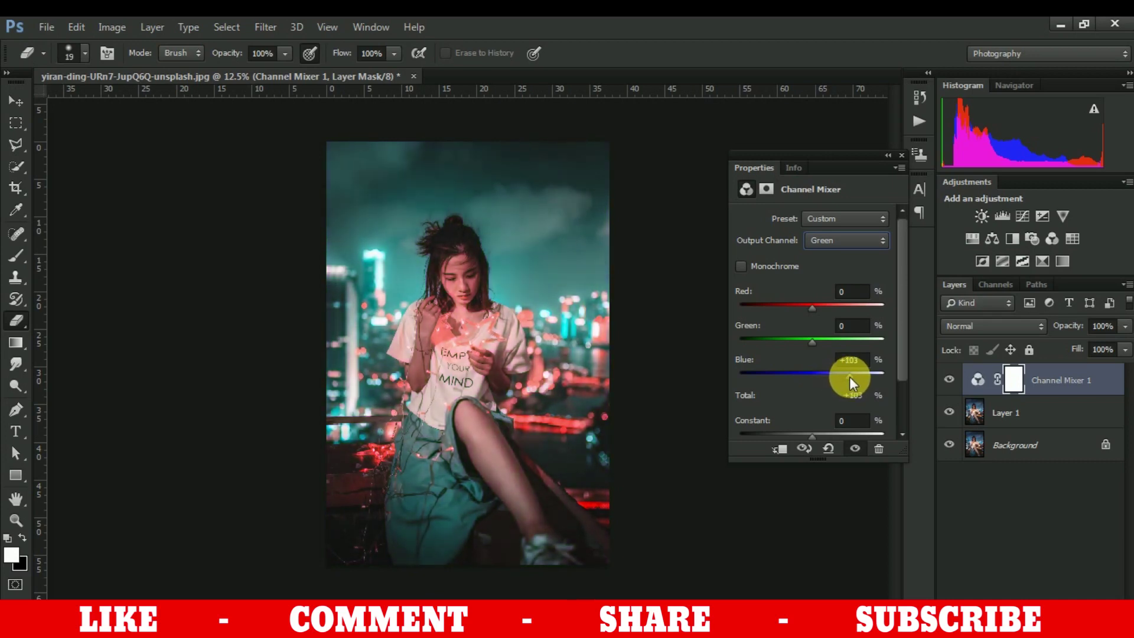
pyautogui.moveTo(849, 377); pyautogui.dragTo(849, 377)
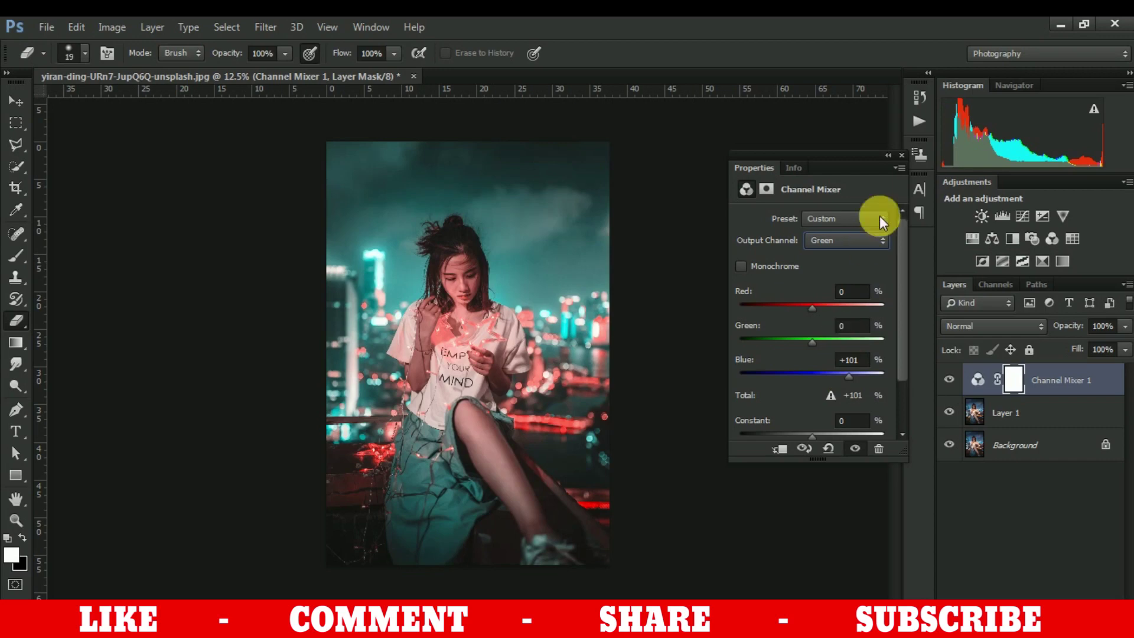
pyautogui.click(902, 155)
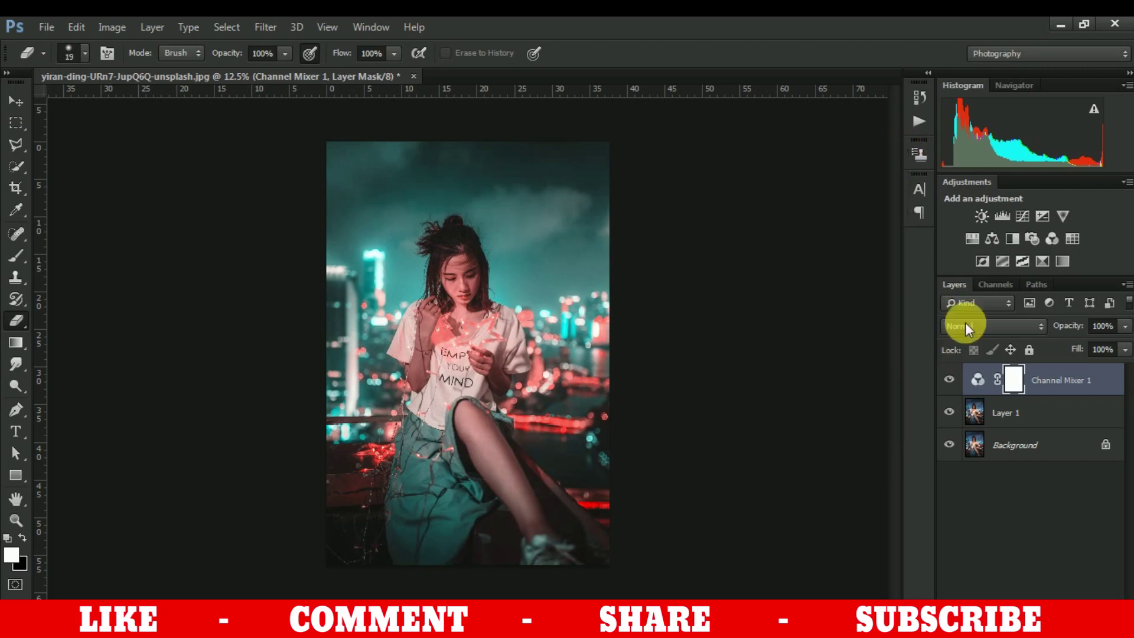
# Step: Set the Channel Mixer's Blue output to Green +101 and Blue 0
pyautogui.click(950, 381)
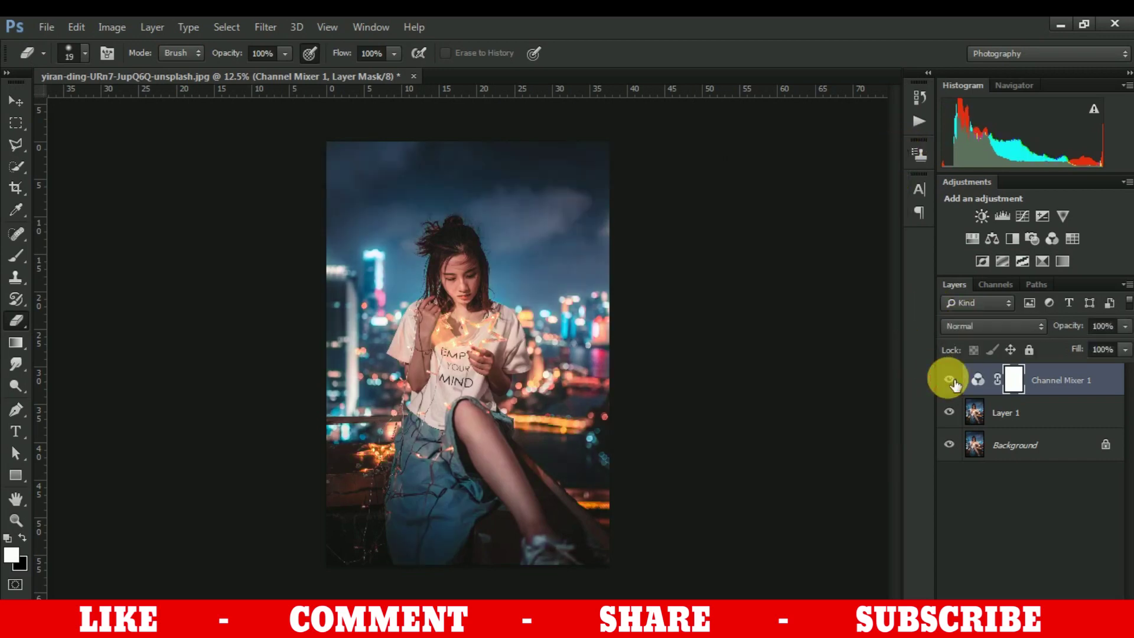
pyautogui.click(949, 382)
pyautogui.doubleClick(979, 381)
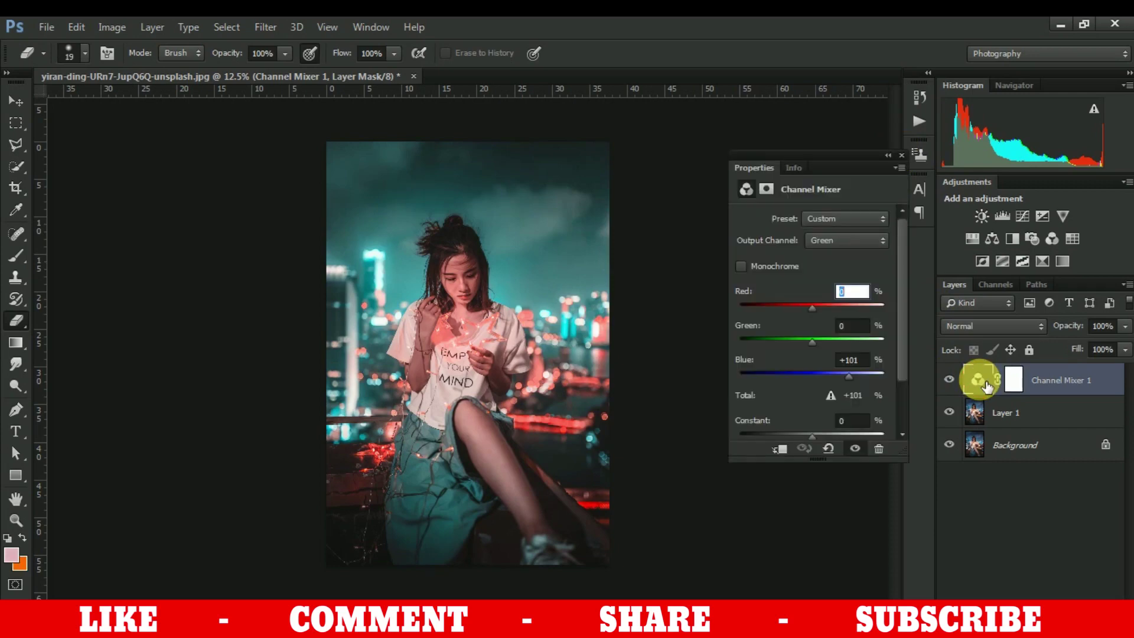
pyautogui.click(828, 248)
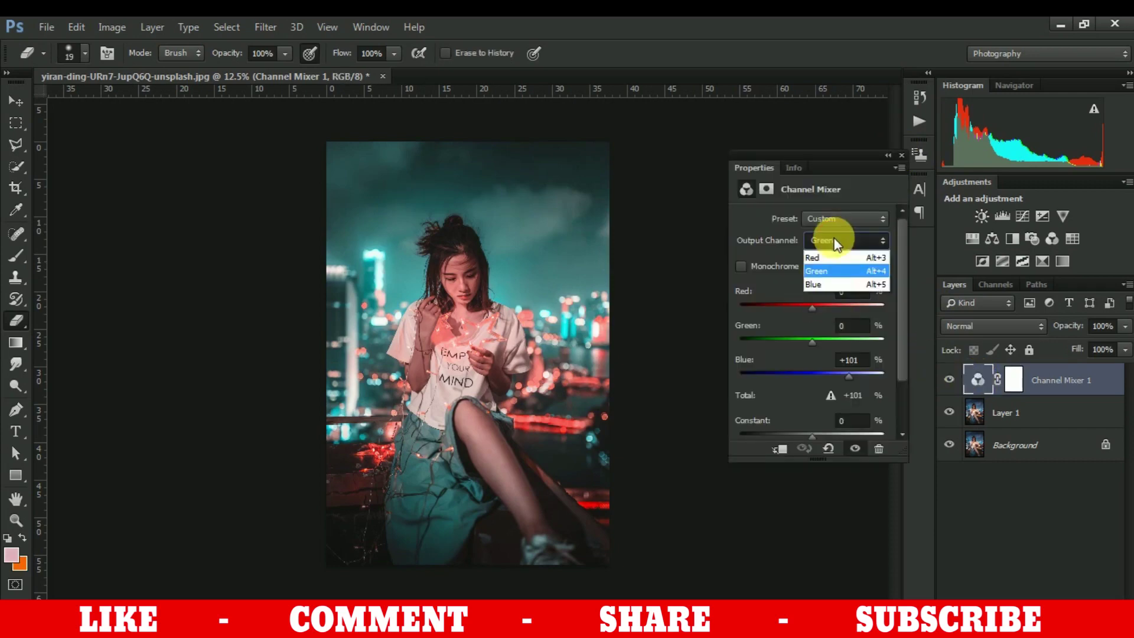
pyautogui.click(827, 282)
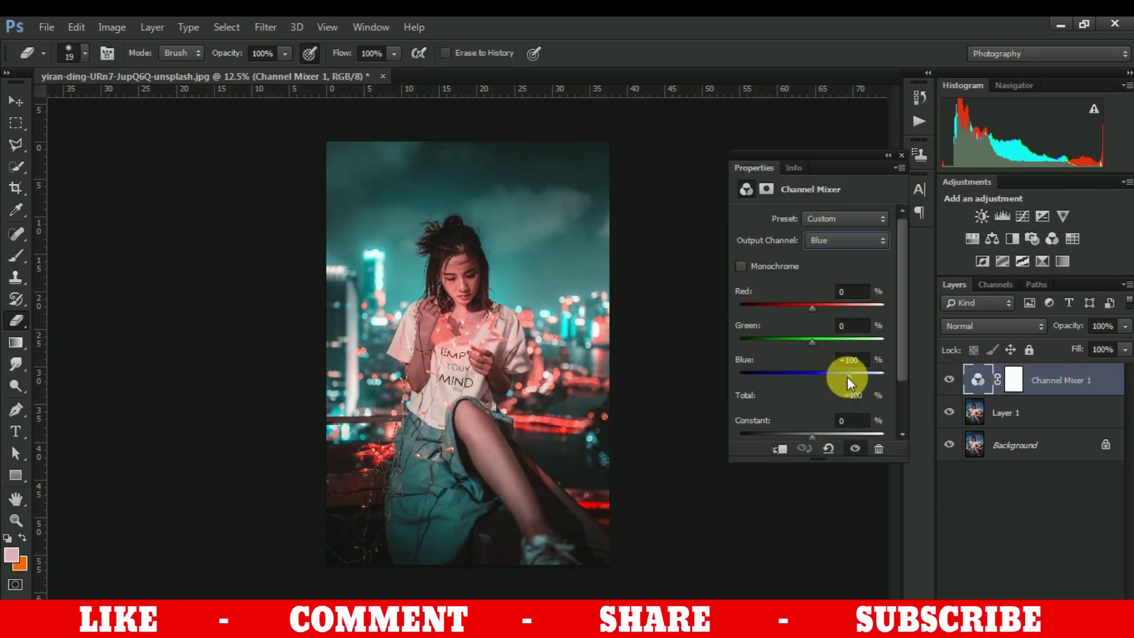
pyautogui.moveTo(830, 376)
pyautogui.mouseDown()
pyautogui.moveTo(812, 374)
pyautogui.moveTo(849, 339)
pyautogui.mouseUp()
pyautogui.click(817, 339)
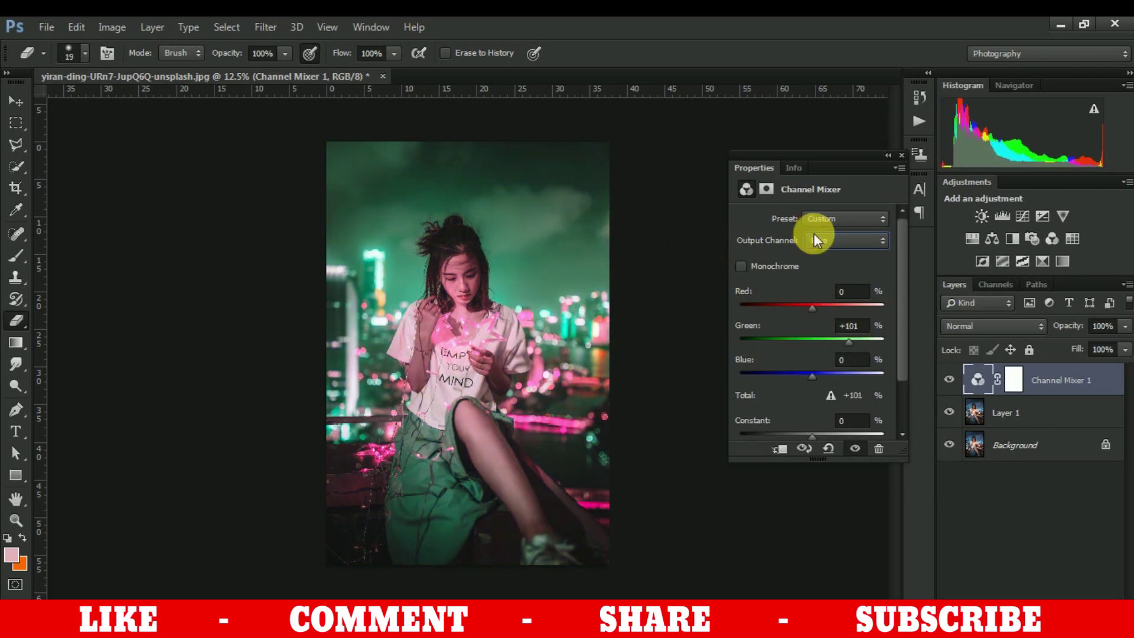
pyautogui.click(900, 155)
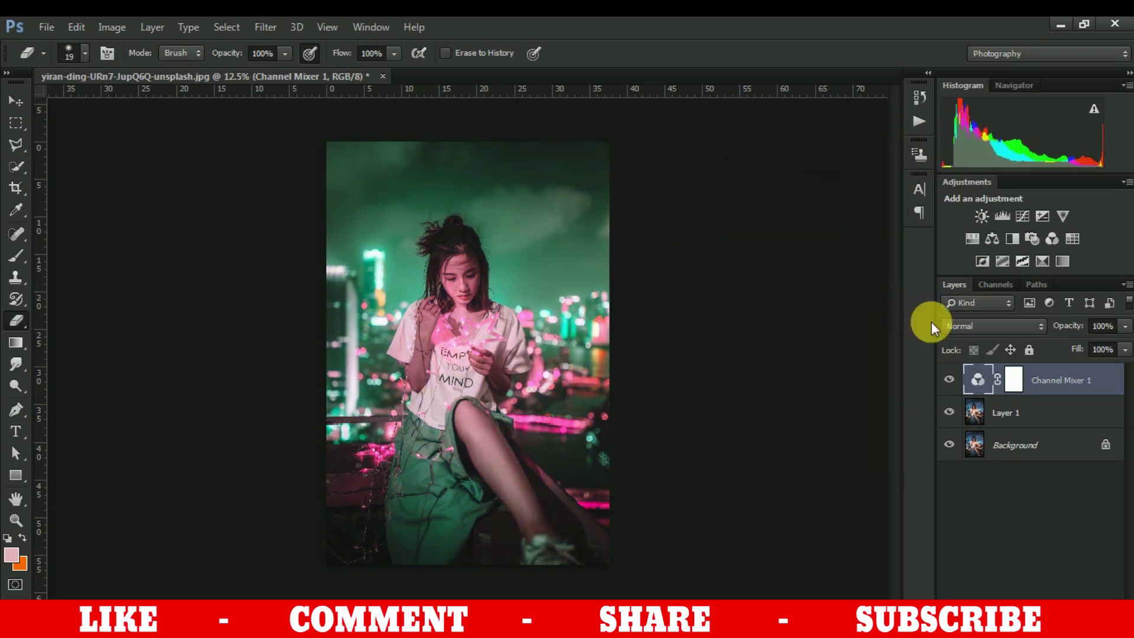
# Step: Blend the Channel Mixer layer in Lighten mode and compare it on and off
pyautogui.click(976, 324)
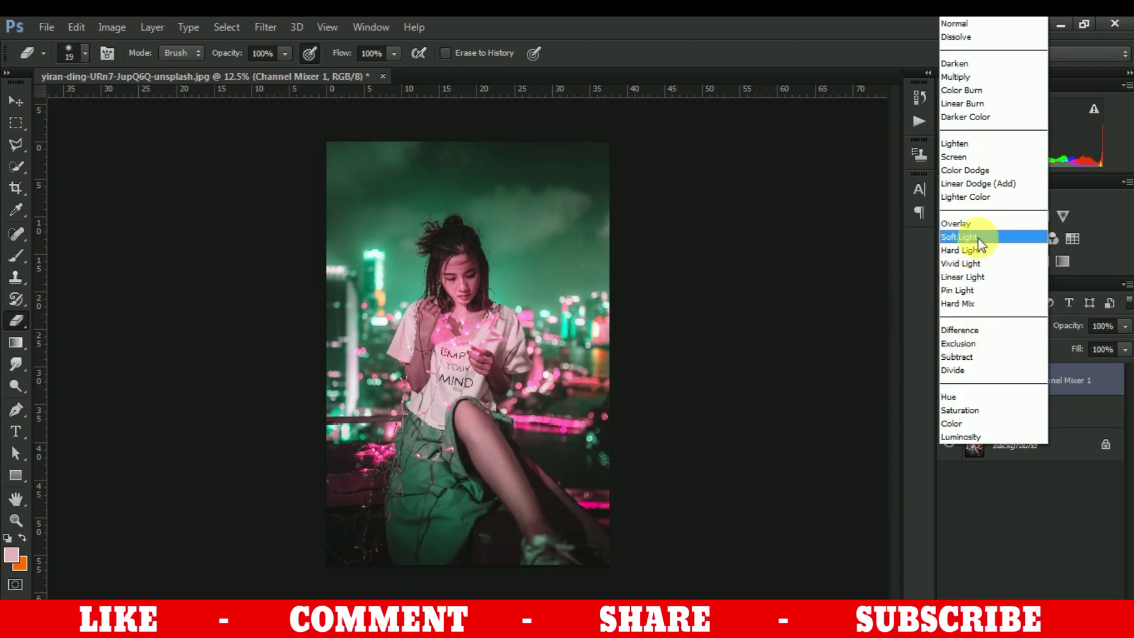
pyautogui.click(966, 146)
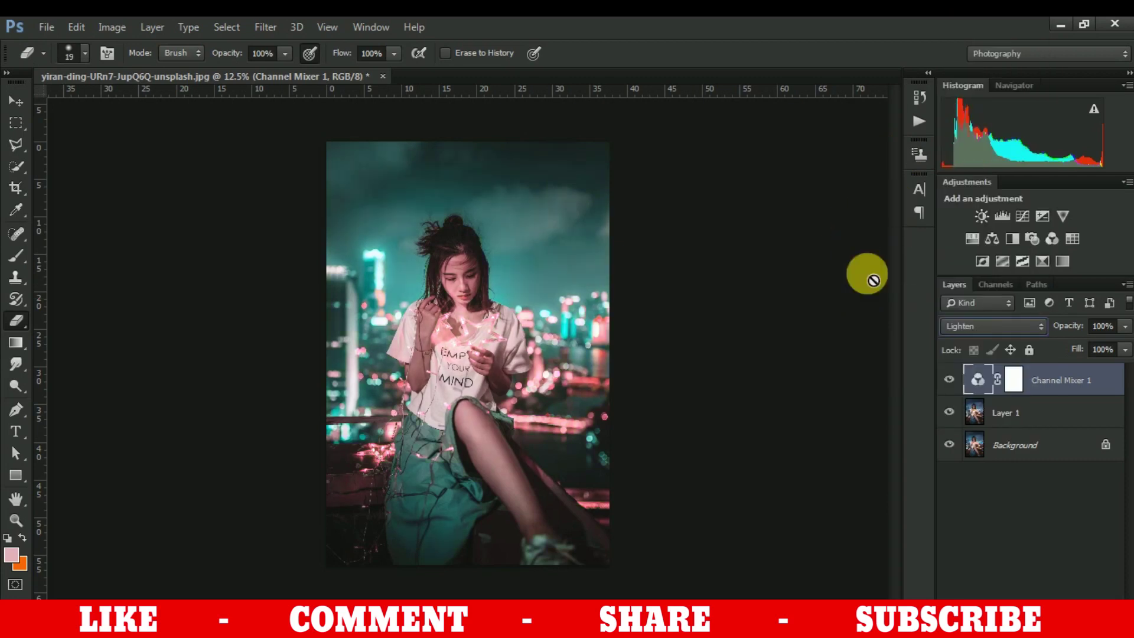
pyautogui.click(949, 379)
pyautogui.click(948, 379)
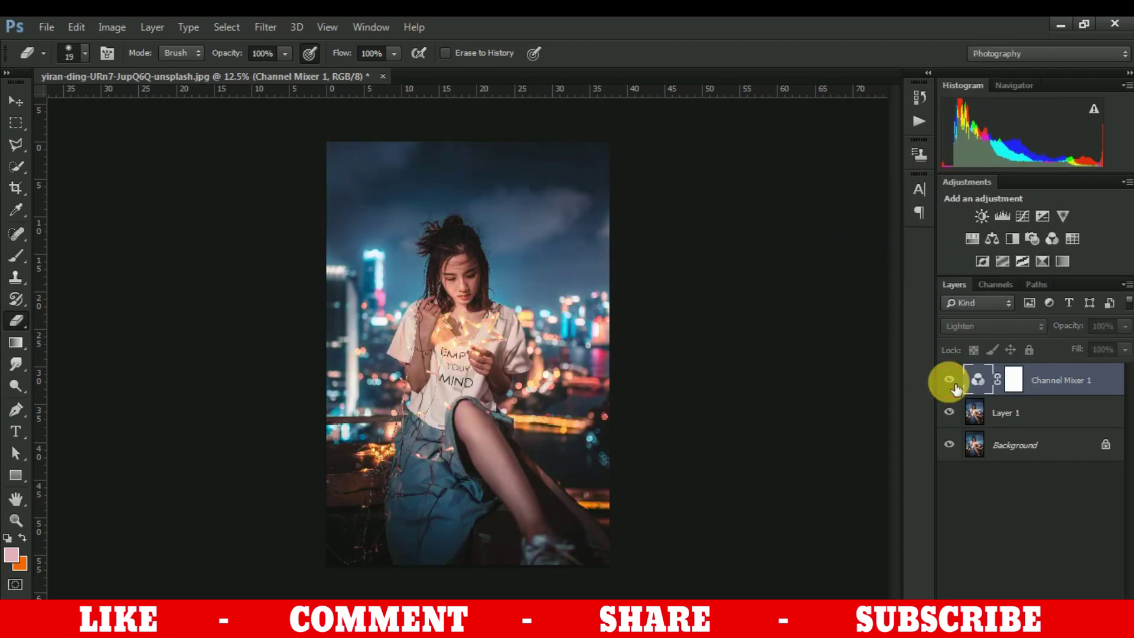
# Step: Add a Selective Color layer and strip cyan and yellow from the Reds
pyautogui.click(1045, 596)
pyautogui.click(835, 243)
pyautogui.moveTo(812, 276); pyautogui.dragTo(728, 280)
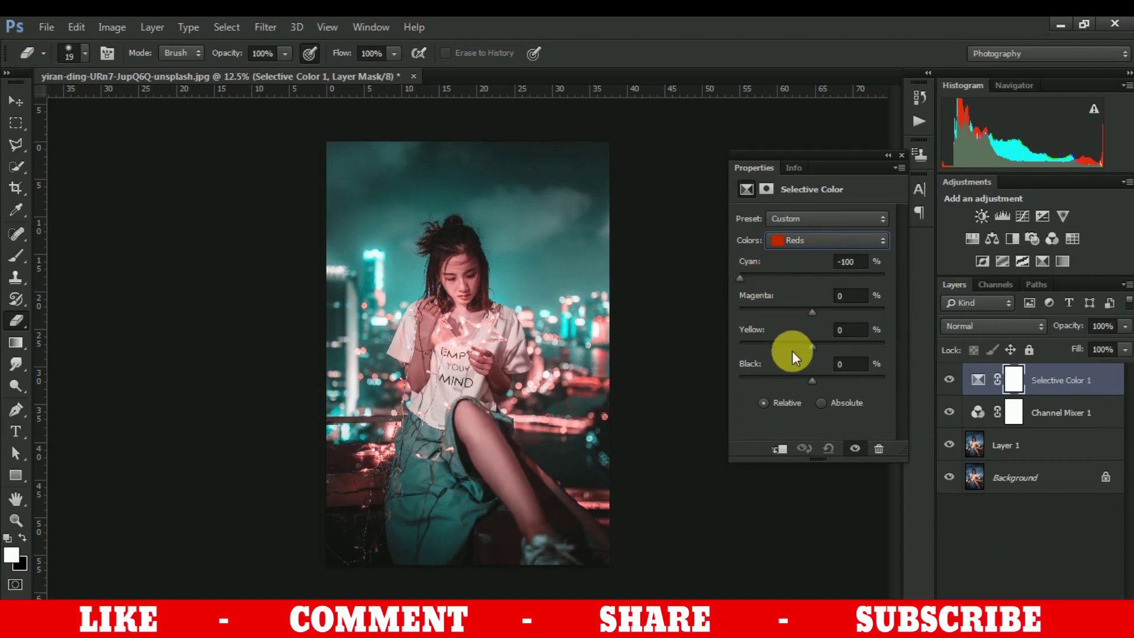
pyautogui.moveTo(811, 344)
pyautogui.mouseDown()
pyautogui.moveTo(732, 344)
pyautogui.moveTo(792, 348)
pyautogui.mouseUp()
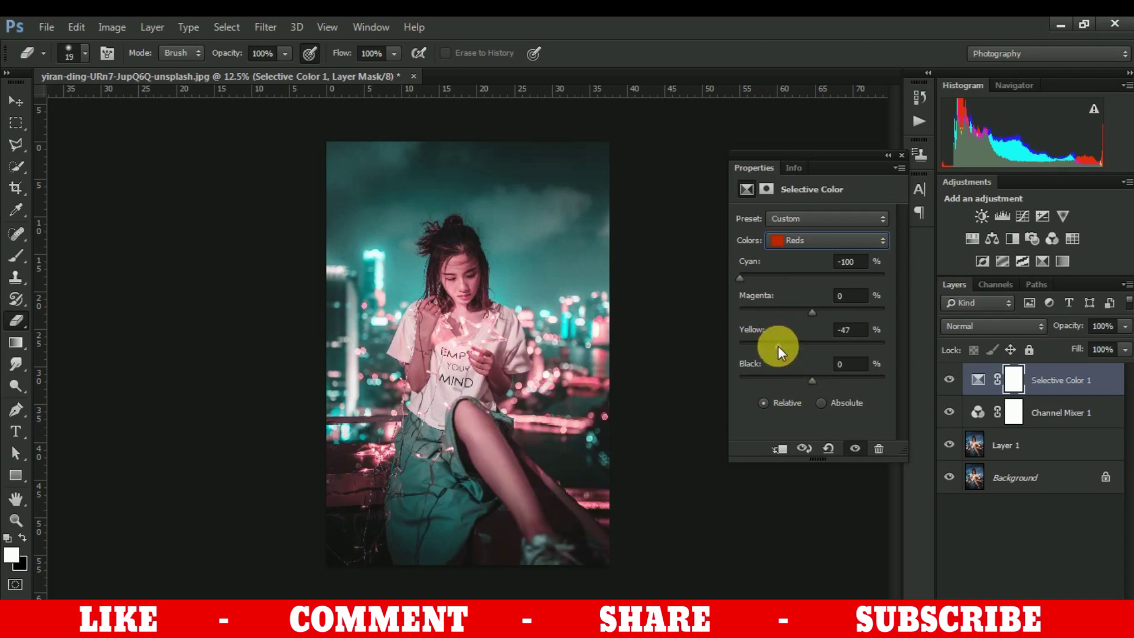
# Step: Set the Selective Color Cyans to Cyan +100 and Yellow −100
pyautogui.click(803, 238)
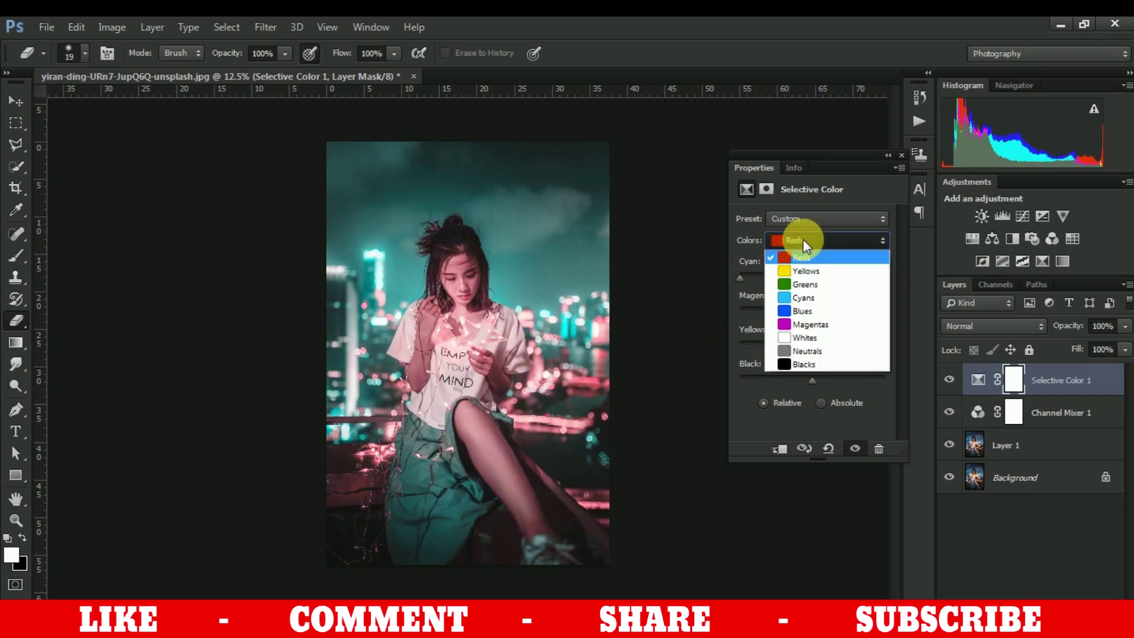
pyautogui.click(803, 296)
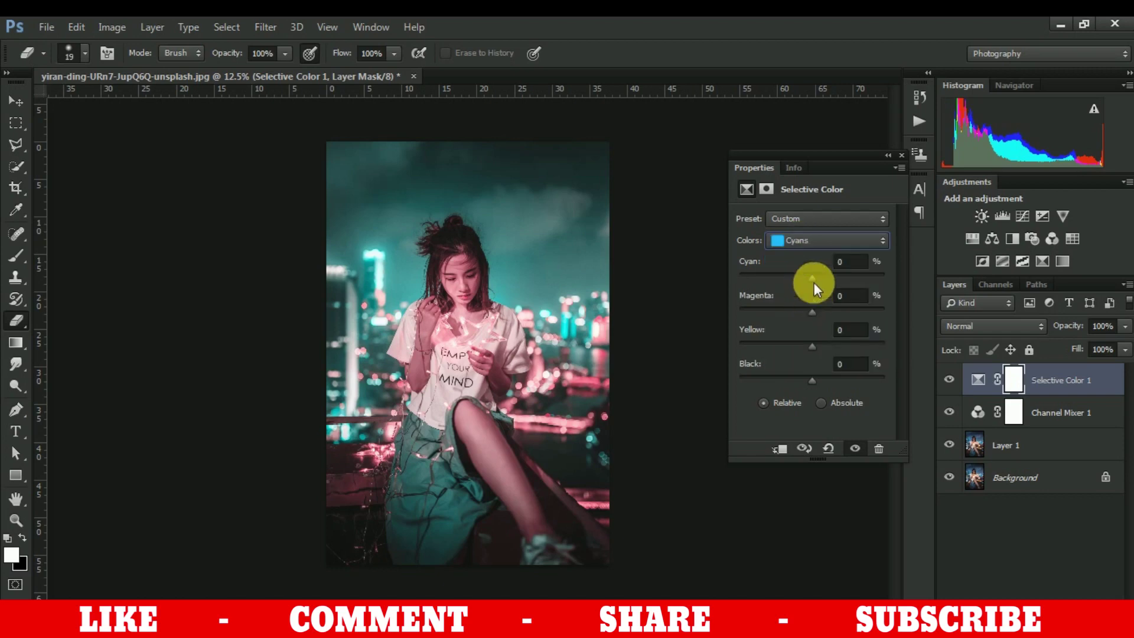
pyautogui.moveTo(807, 277)
pyautogui.mouseDown()
pyautogui.moveTo(732, 279)
pyautogui.moveTo(892, 282)
pyautogui.mouseUp()
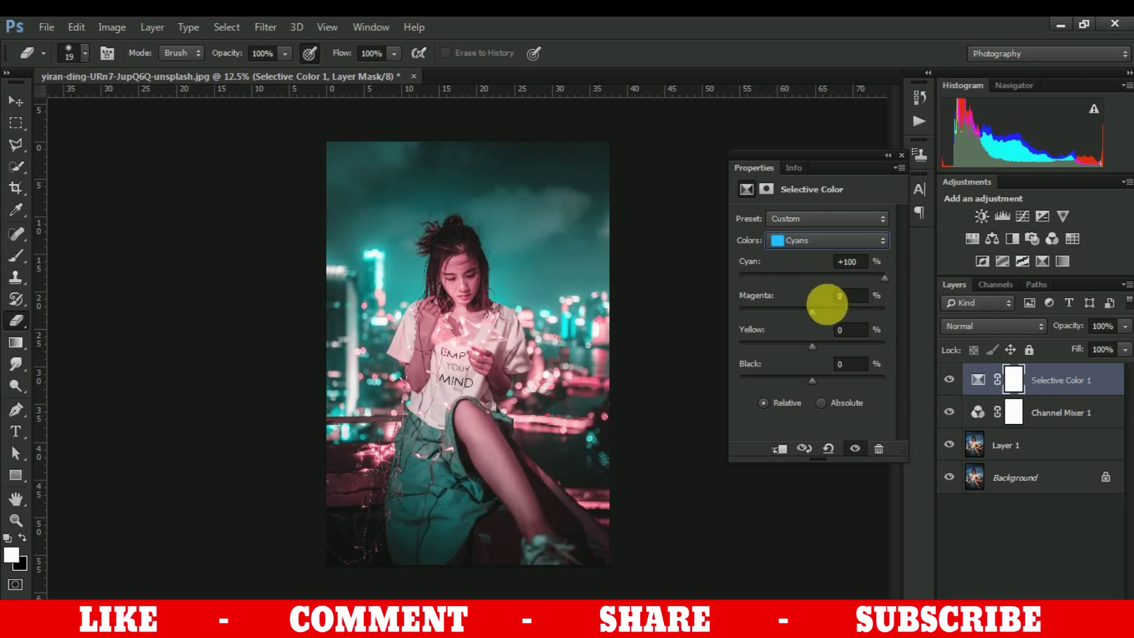
pyautogui.moveTo(811, 346); pyautogui.dragTo(727, 349)
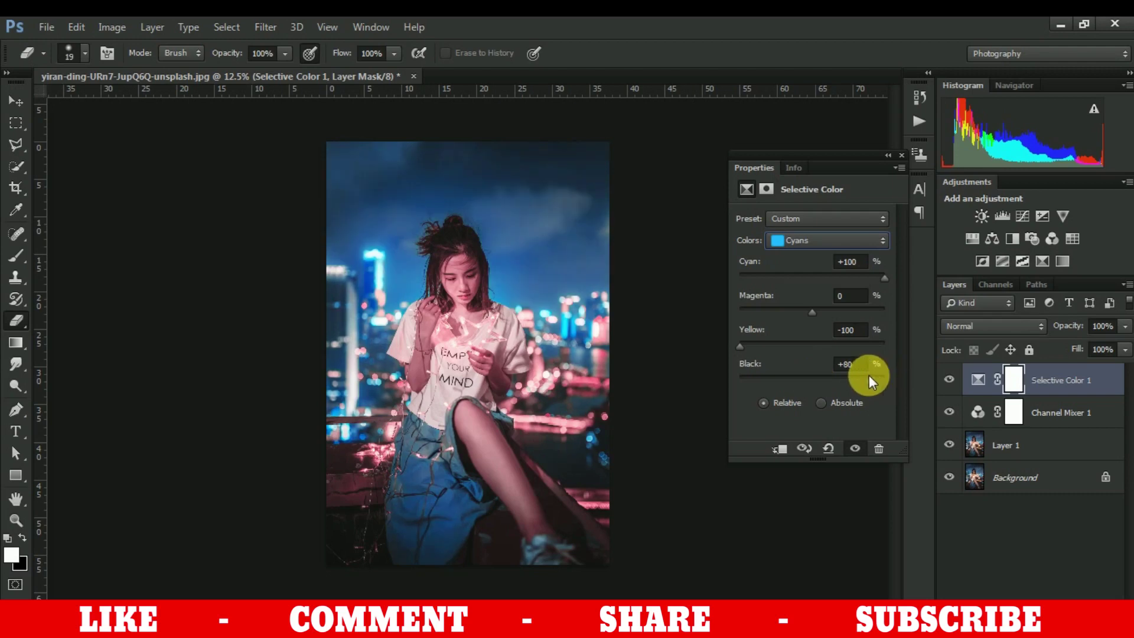
pyautogui.click(816, 242)
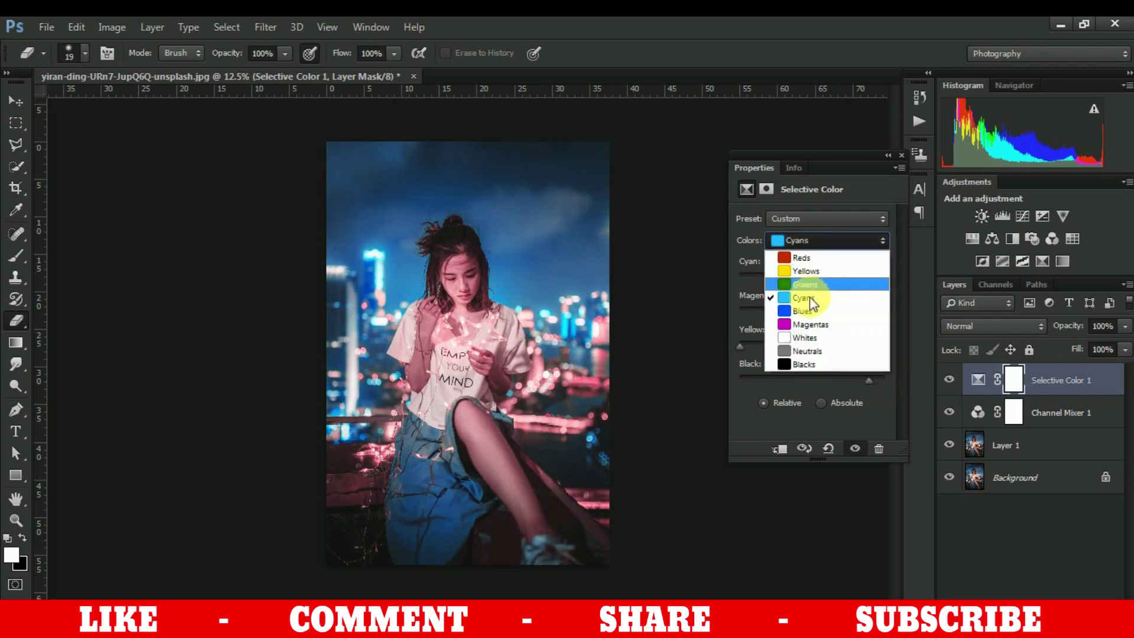
# Step: Set the Whites to Cyan +100 with reduced yellow and lower black
pyautogui.click(805, 336)
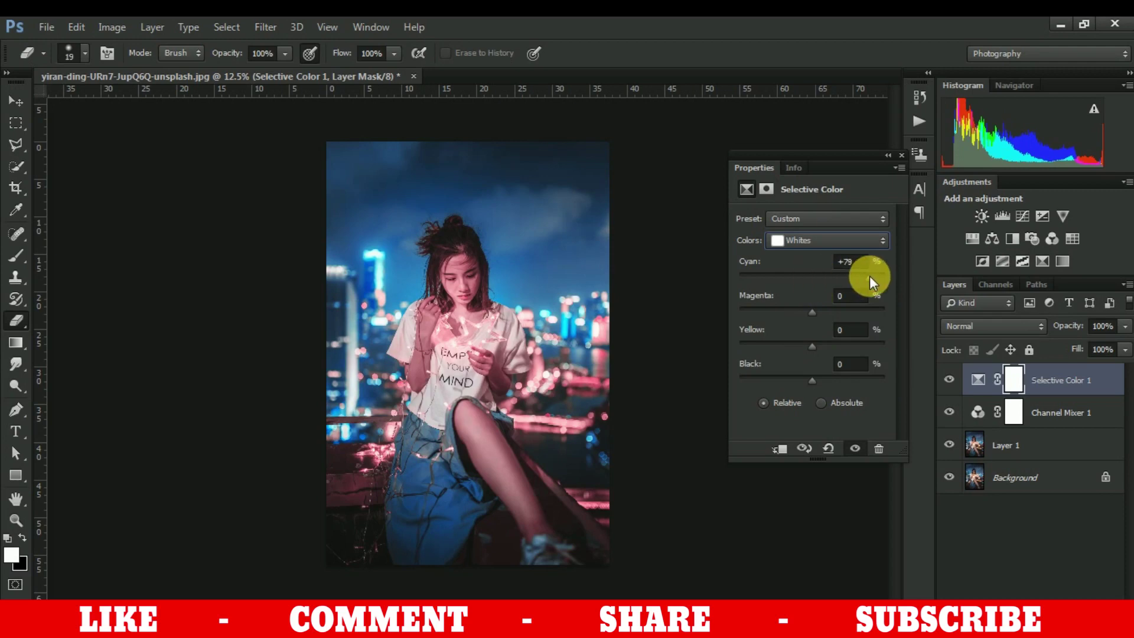
pyautogui.moveTo(869, 276); pyautogui.dragTo(914, 273)
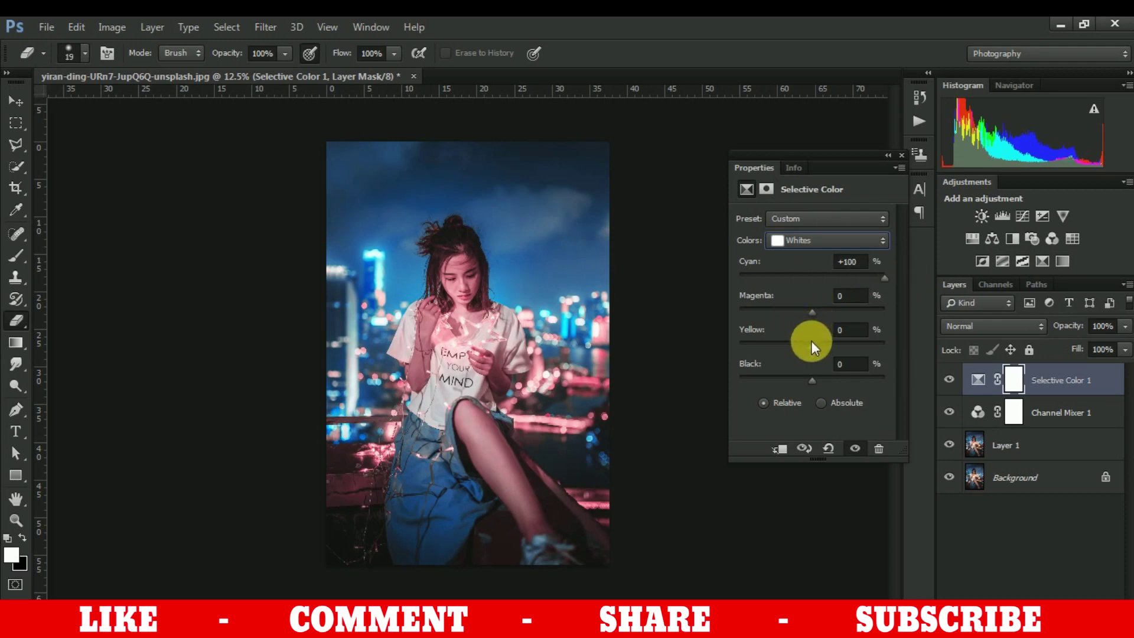
pyautogui.moveTo(763, 345); pyautogui.dragTo(718, 345)
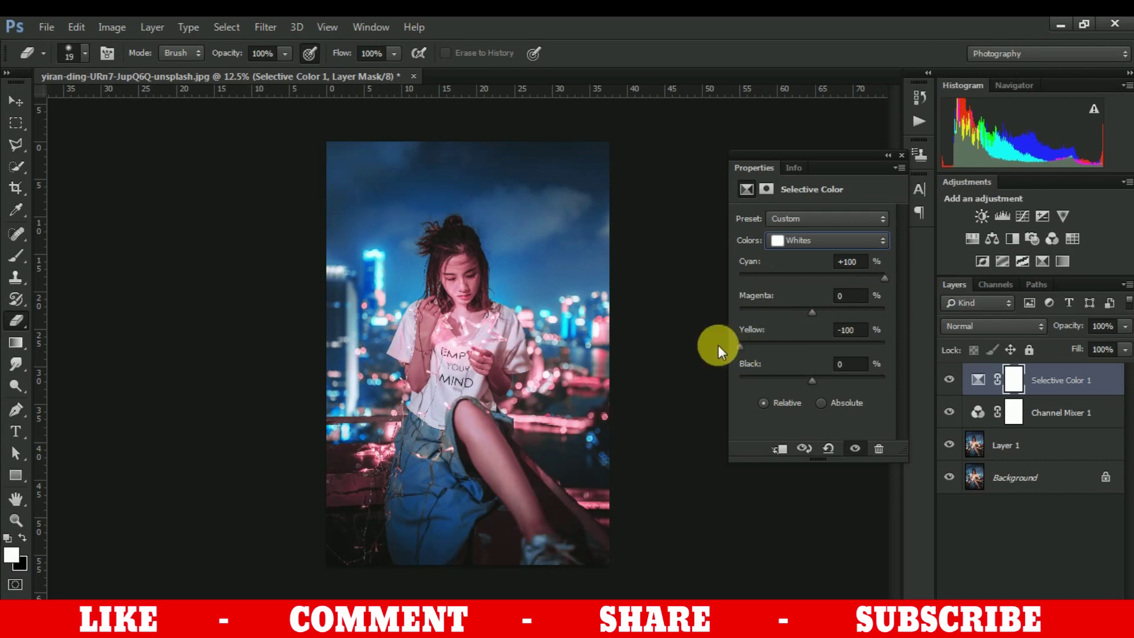
pyautogui.moveTo(854, 356); pyautogui.dragTo(761, 349)
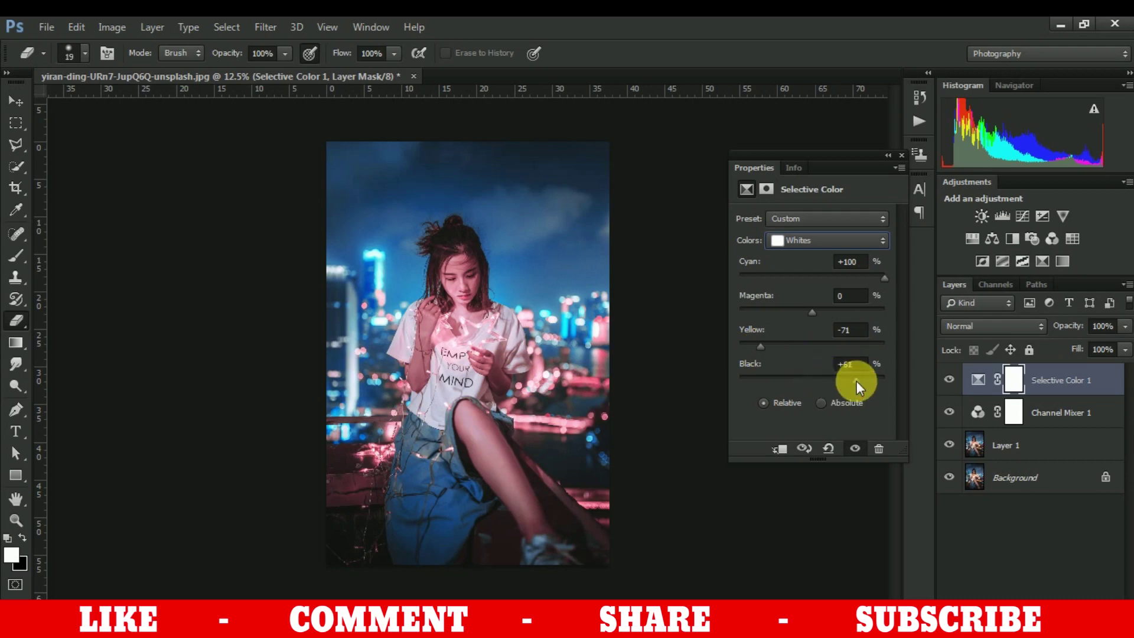
pyautogui.moveTo(857, 381)
pyautogui.mouseDown()
pyautogui.moveTo(798, 381)
pyautogui.moveTo(808, 386)
pyautogui.mouseUp()
# Step: Set the Neutrals to Cyan +11, Yellow −11, Black +6
pyautogui.click(808, 246)
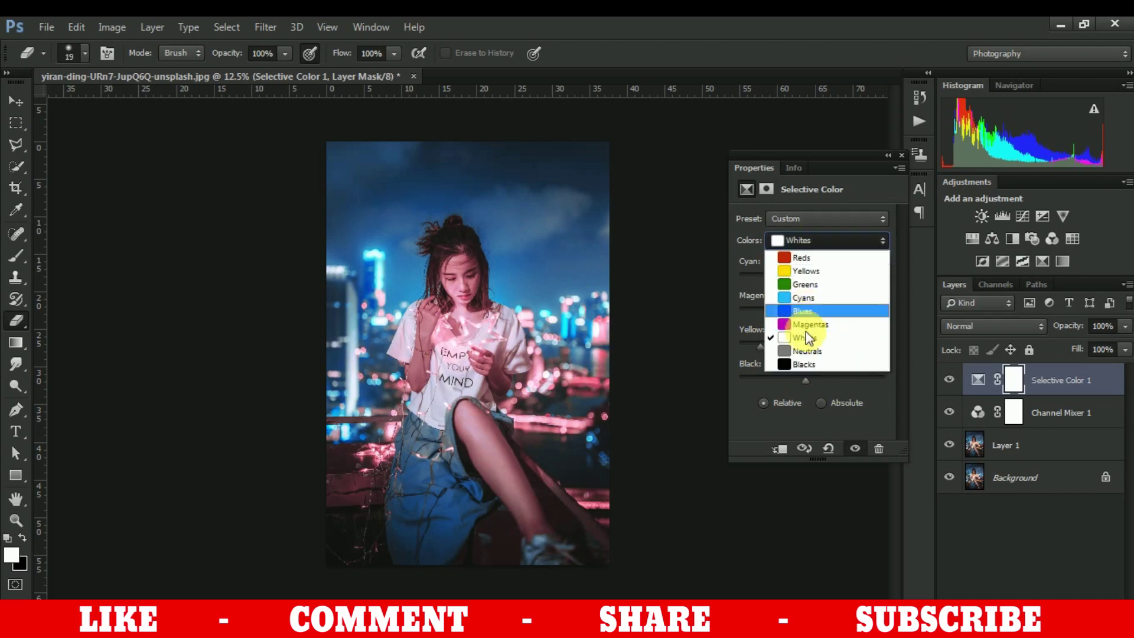
pyautogui.click(803, 351)
pyautogui.moveTo(827, 277); pyautogui.dragTo(828, 277)
pyautogui.moveTo(815, 345); pyautogui.dragTo(804, 348)
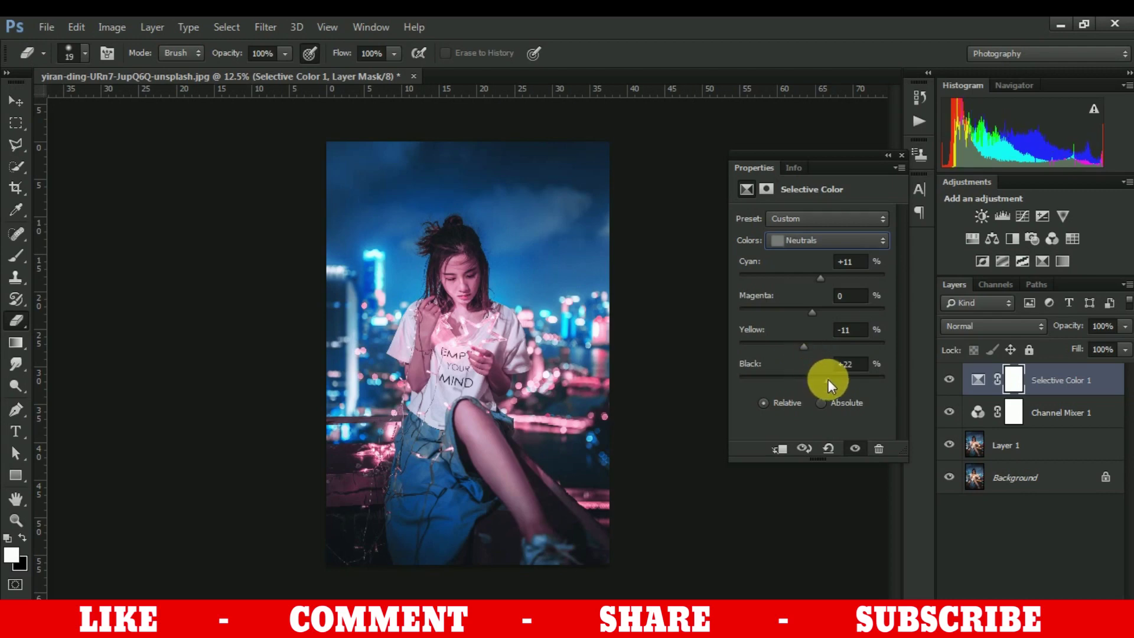
pyautogui.moveTo(822, 381); pyautogui.dragTo(817, 381)
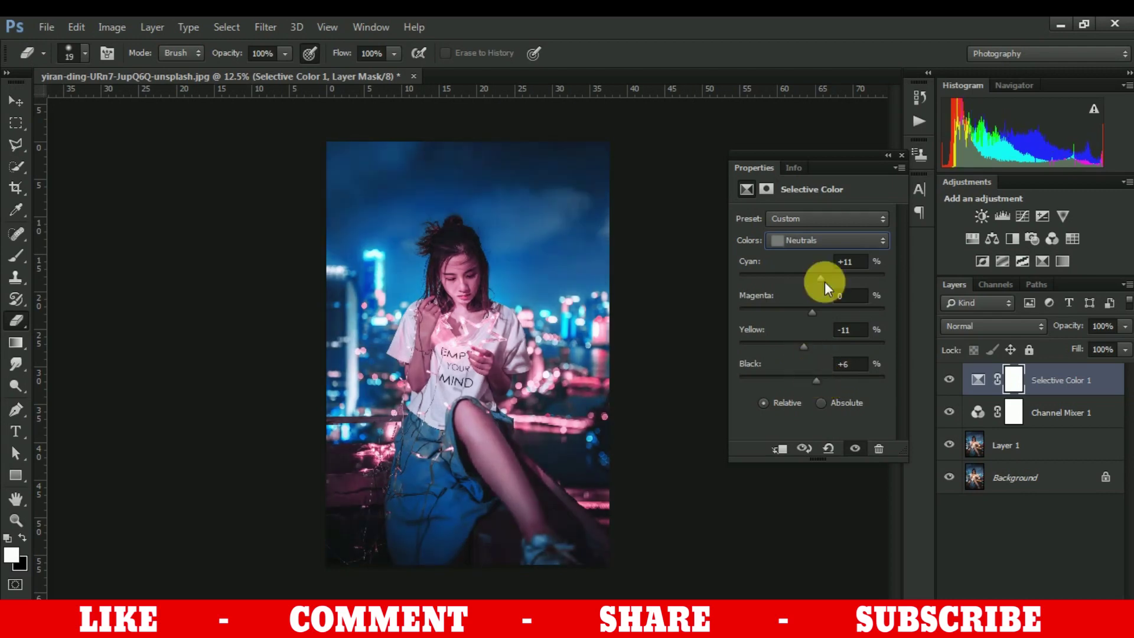
pyautogui.click(900, 155)
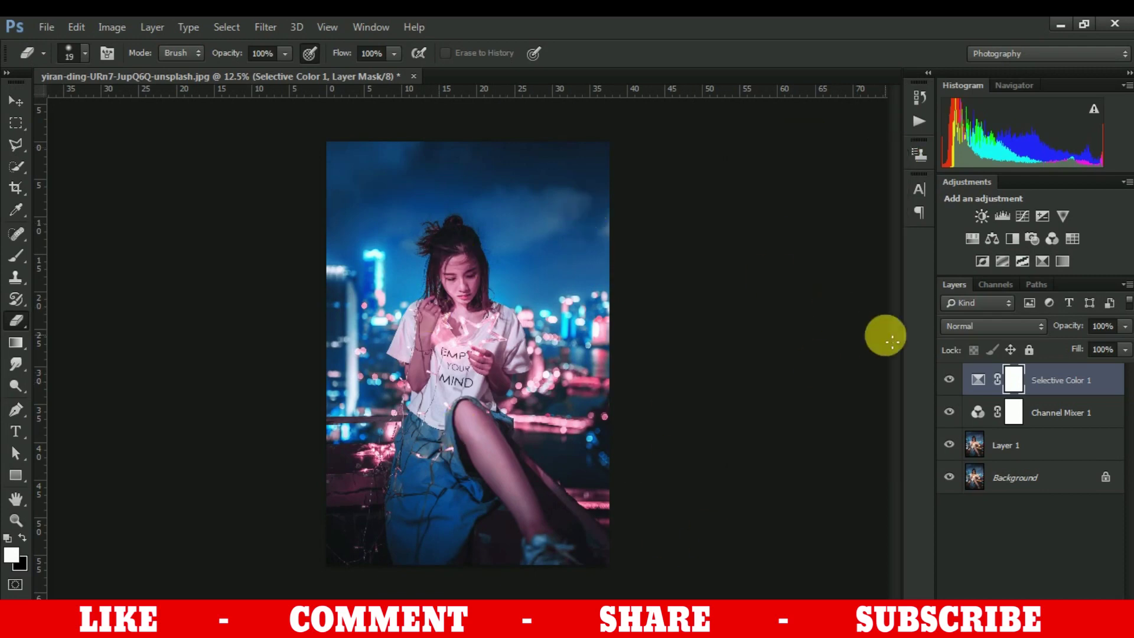
# Step: Toggle the Selective Color and Channel Mixer layers off and on to compare the grade
pyautogui.click(950, 380)
pyautogui.click(949, 412)
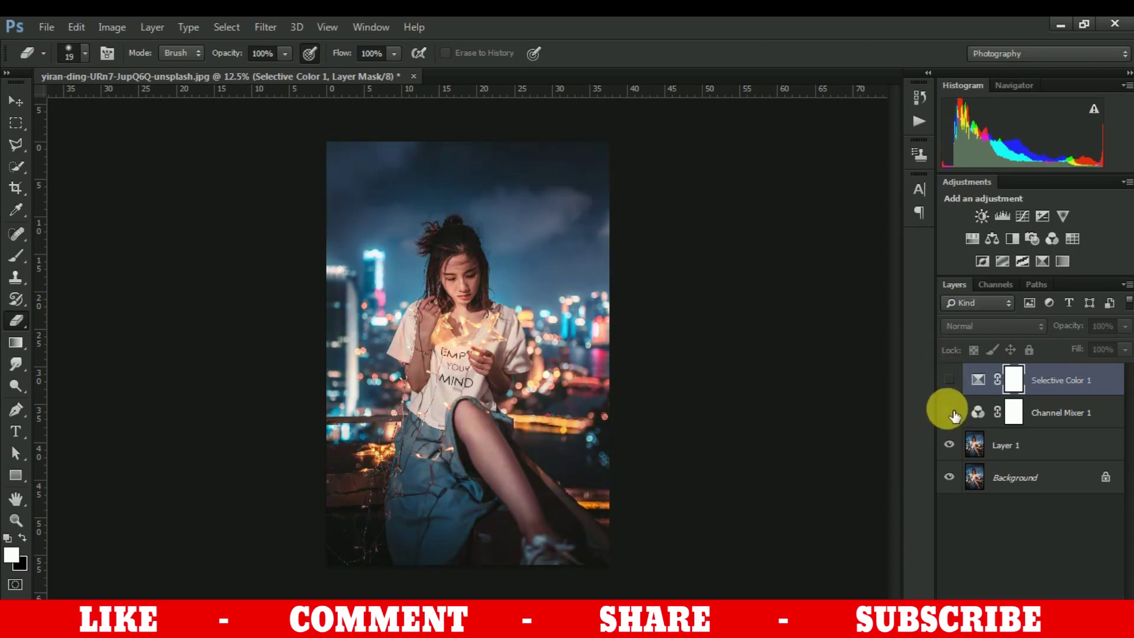
pyautogui.click(978, 412)
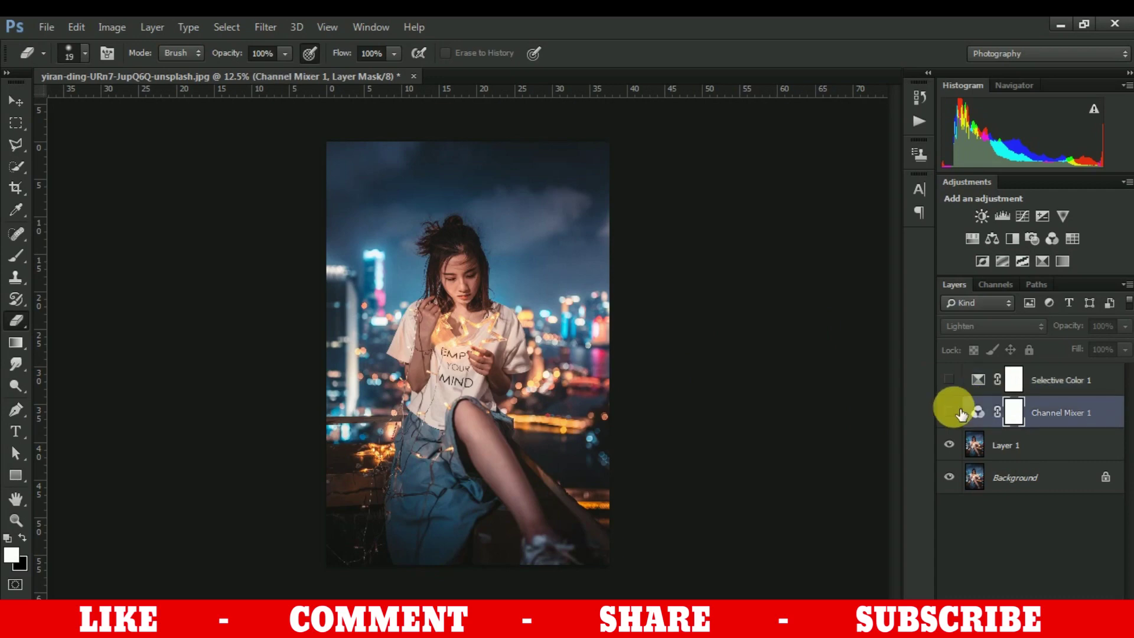
pyautogui.click(949, 413)
pyautogui.click(952, 382)
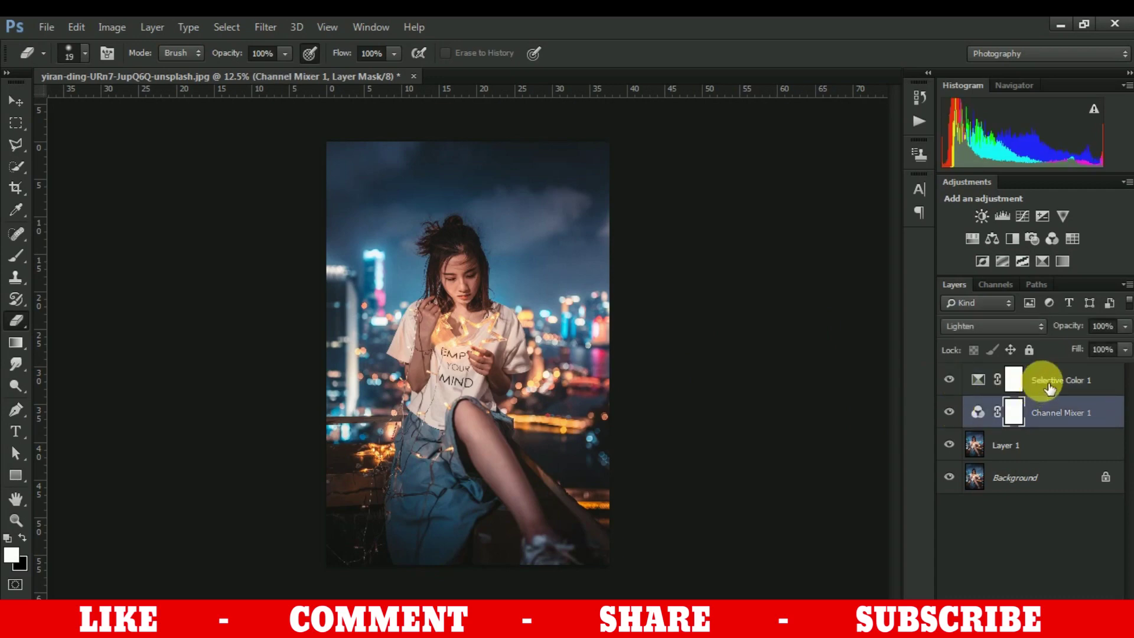
# Step: Group both adjustment layers into Group 1, check it on and off, then select Layer 1
pyautogui.keyDown('shift'); pyautogui.click(1050, 384); pyautogui.keyUp('shift')
pyautogui.hotkey('ctrl', 'g')
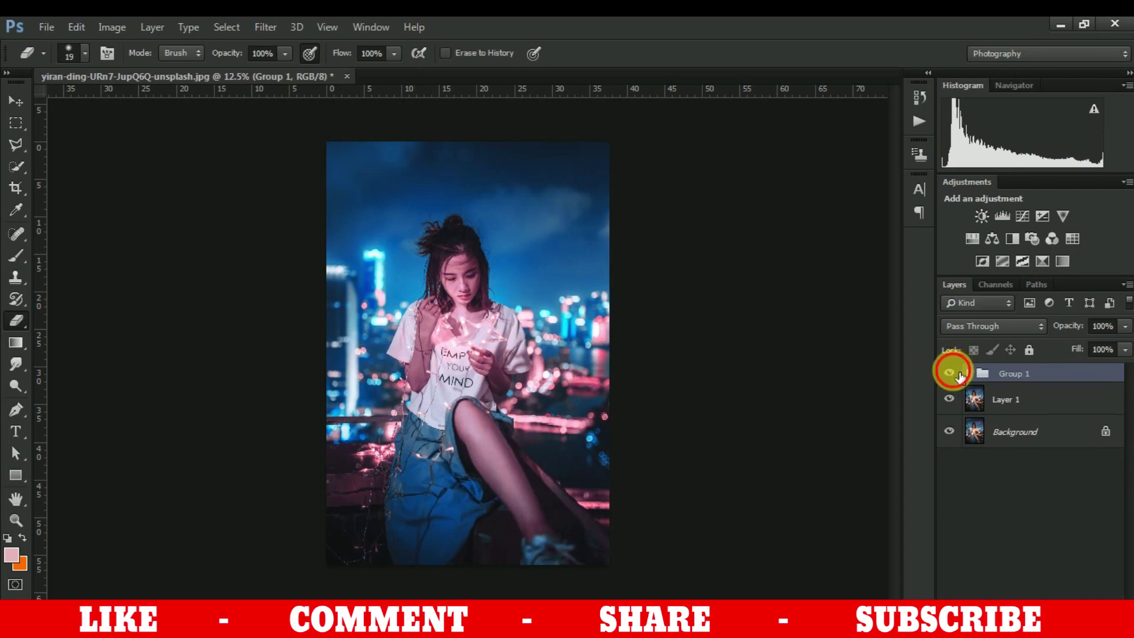
pyautogui.click(950, 373)
pyautogui.click(952, 374)
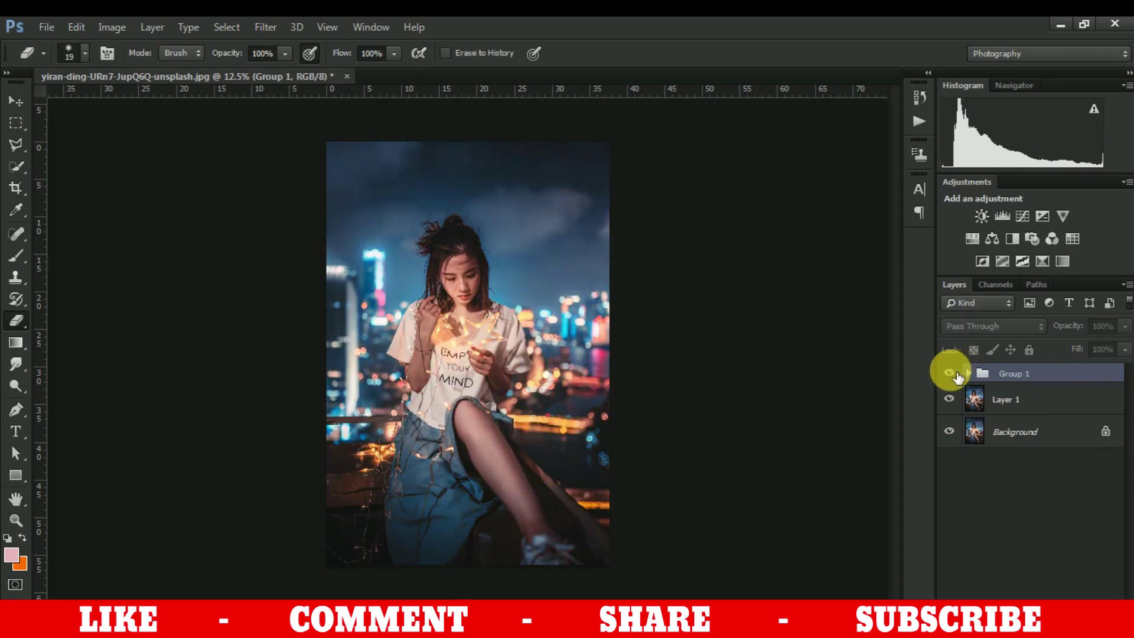
pyautogui.click(1007, 400)
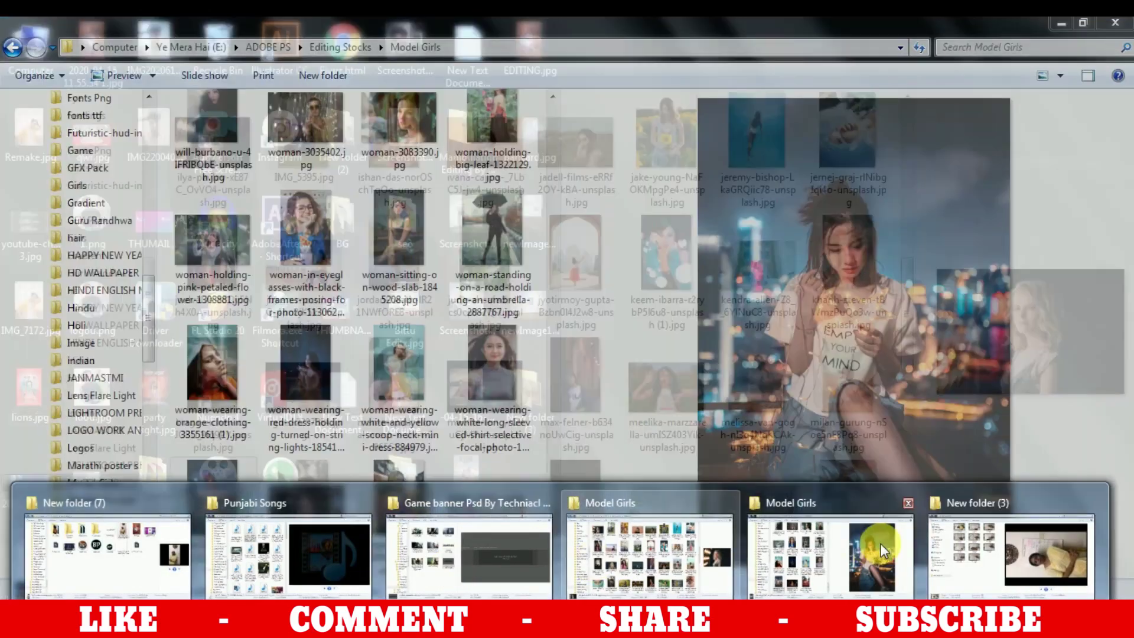
# Step: Drag thought-catalog-LrHek0iJTAE-unsplash.jpg from the Model Girls folder onto Photoshop
pyautogui.click(881, 544)
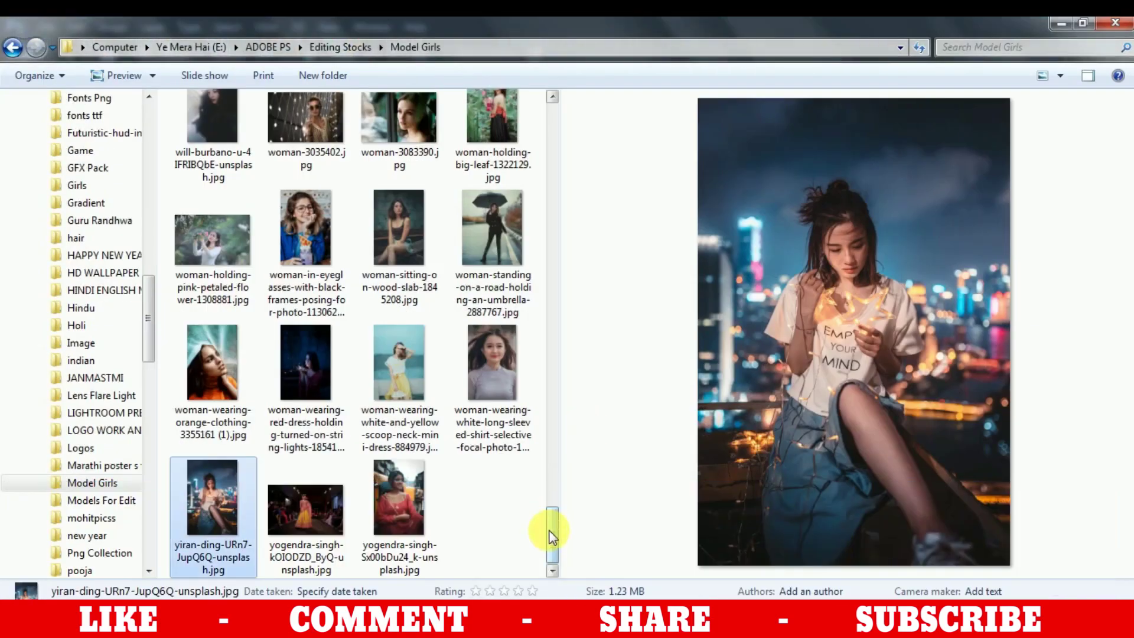
pyautogui.scroll(1, 551, 535)
pyautogui.scroll(2, 553, 532)
pyautogui.scroll(1, 554, 526)
pyautogui.scroll(1, 558, 520)
pyautogui.moveTo(560, 515); pyautogui.dragTo(563, 504)
pyautogui.moveTo(393, 260); pyautogui.dragTo(251, 449)
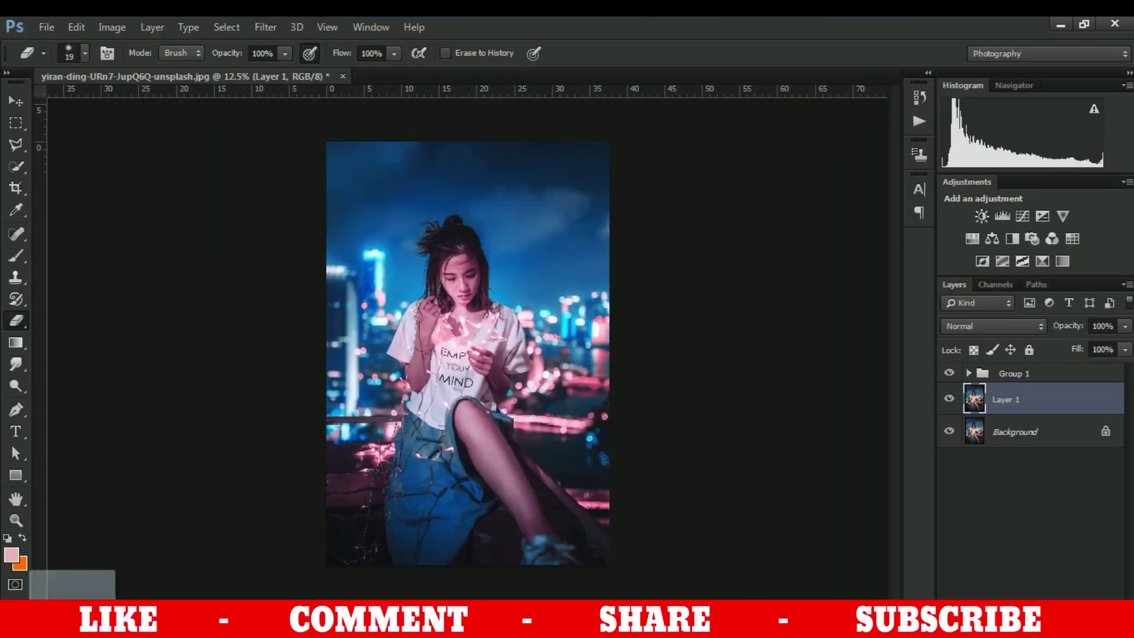
pyautogui.moveTo(251, 449)
pyautogui.mouseDown()
pyautogui.moveTo(356, 455)
pyautogui.moveTo(419, 440)
pyautogui.mouseUp()
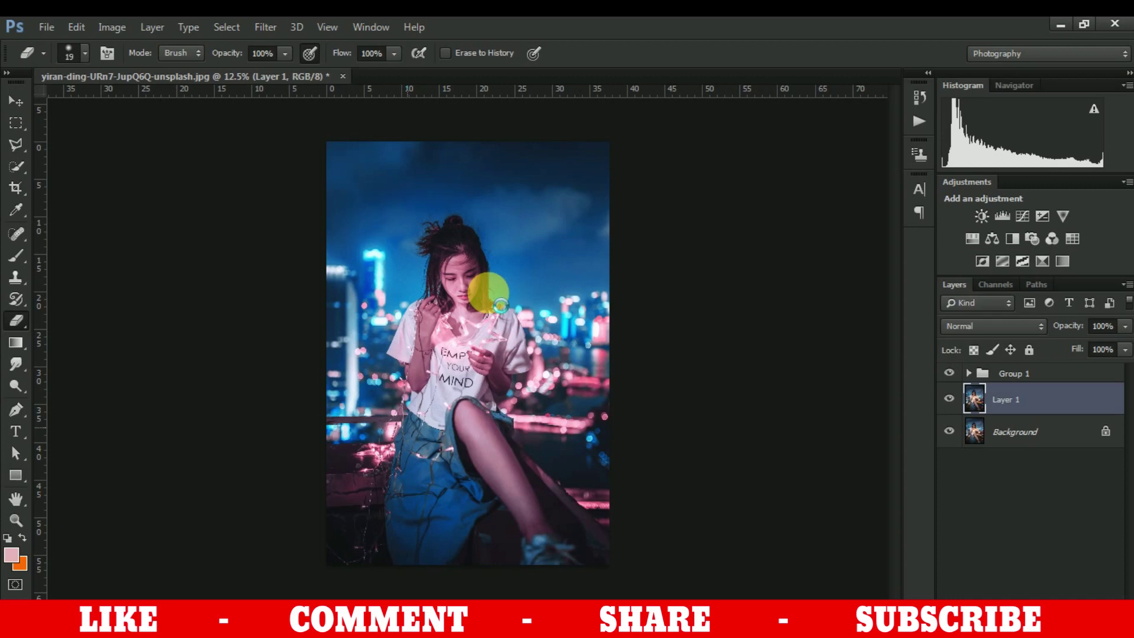
# Step: Free-transform the glitter-girl photo, rotating it toward a quarter turn
pyautogui.hotkey('ctrl', 't')
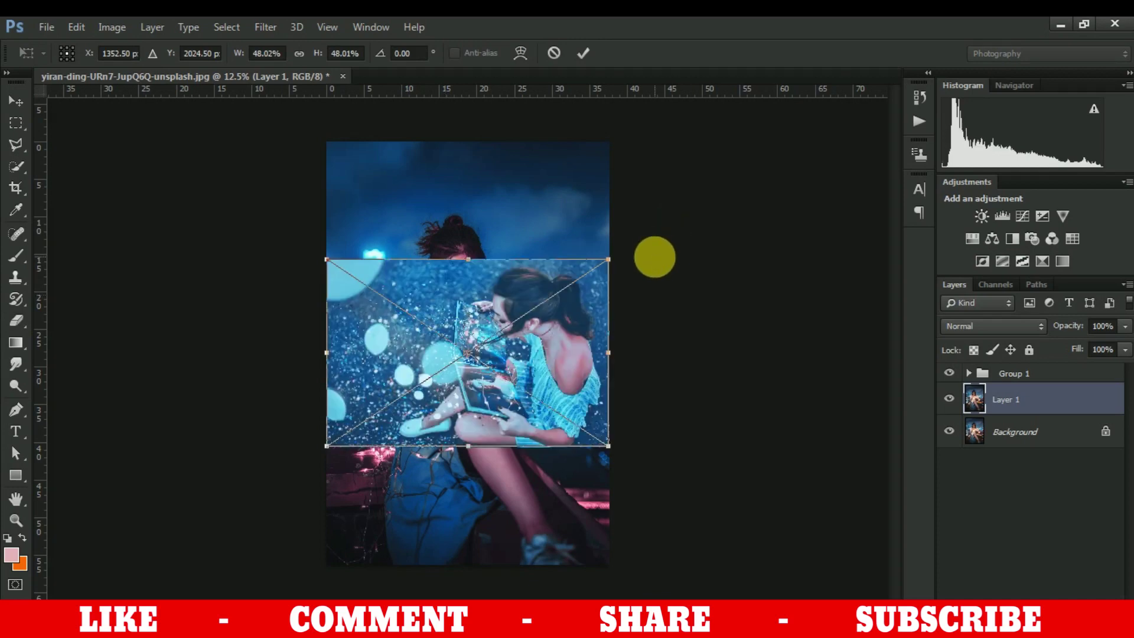
pyautogui.moveTo(655, 256); pyautogui.dragTo(616, 400)
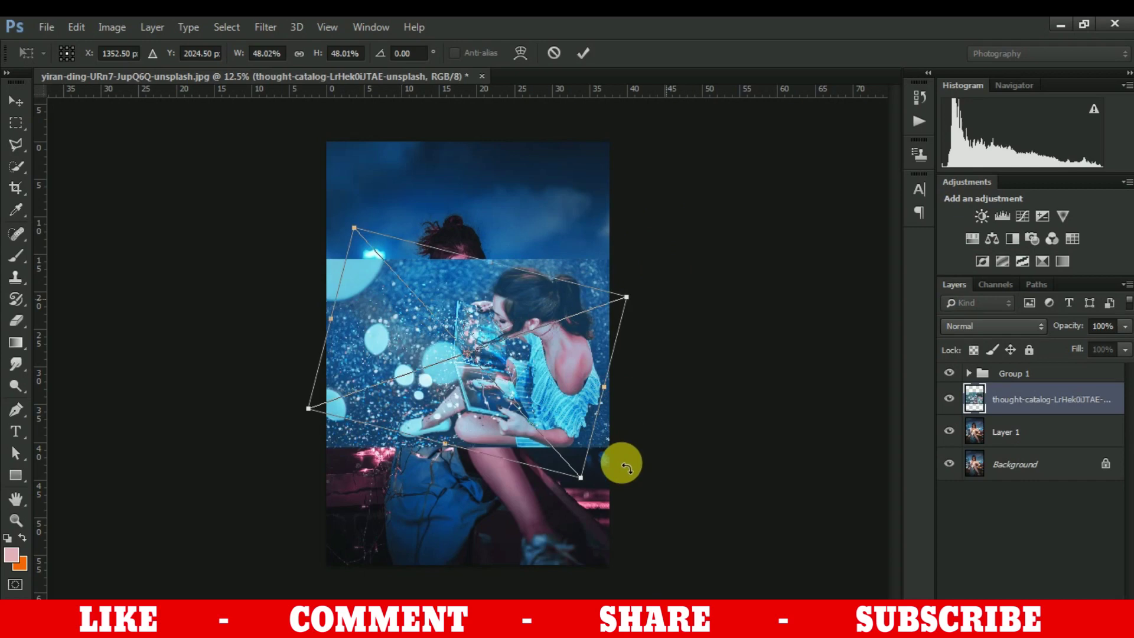
pyautogui.moveTo(621, 467); pyautogui.dragTo(660, 473)
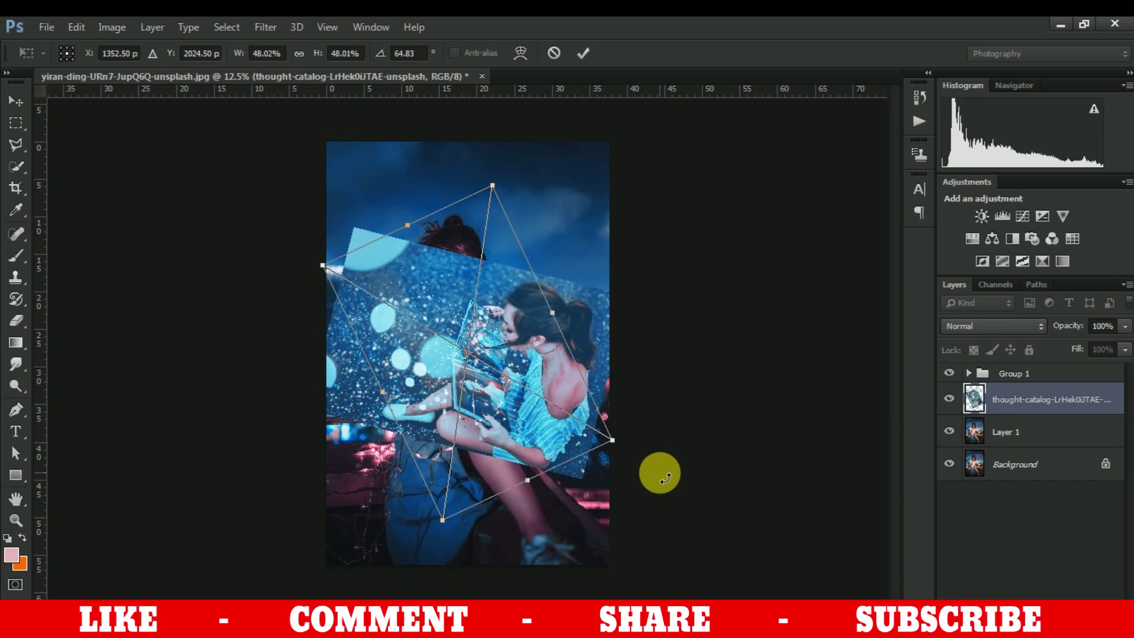
pyautogui.hotkey('ctrl', '-')
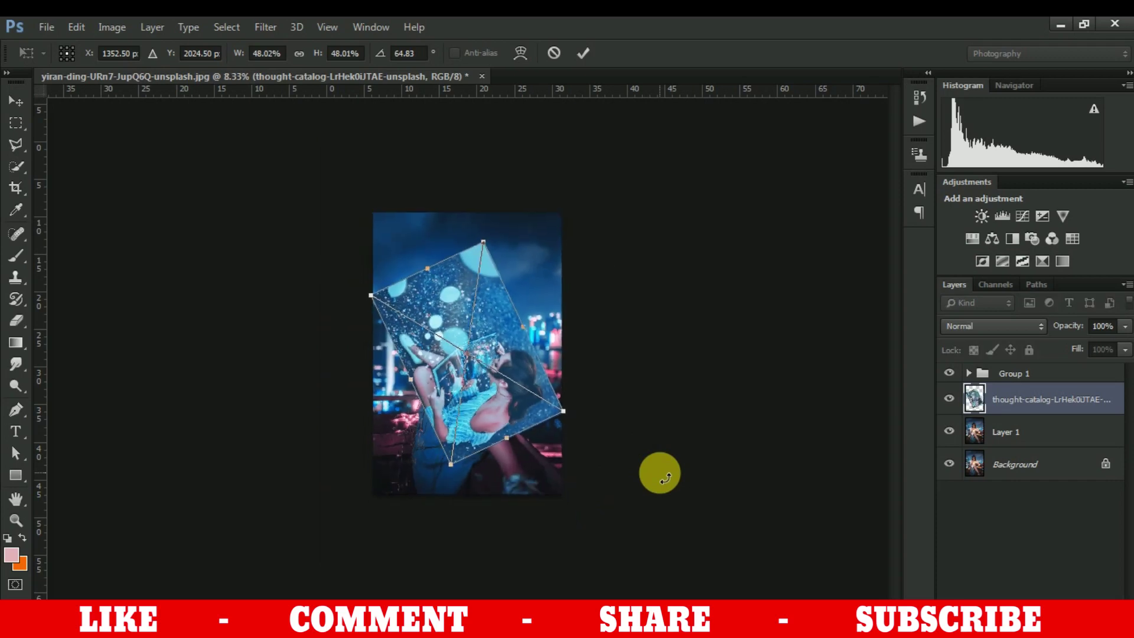
pyautogui.moveTo(605, 460); pyautogui.dragTo(568, 496)
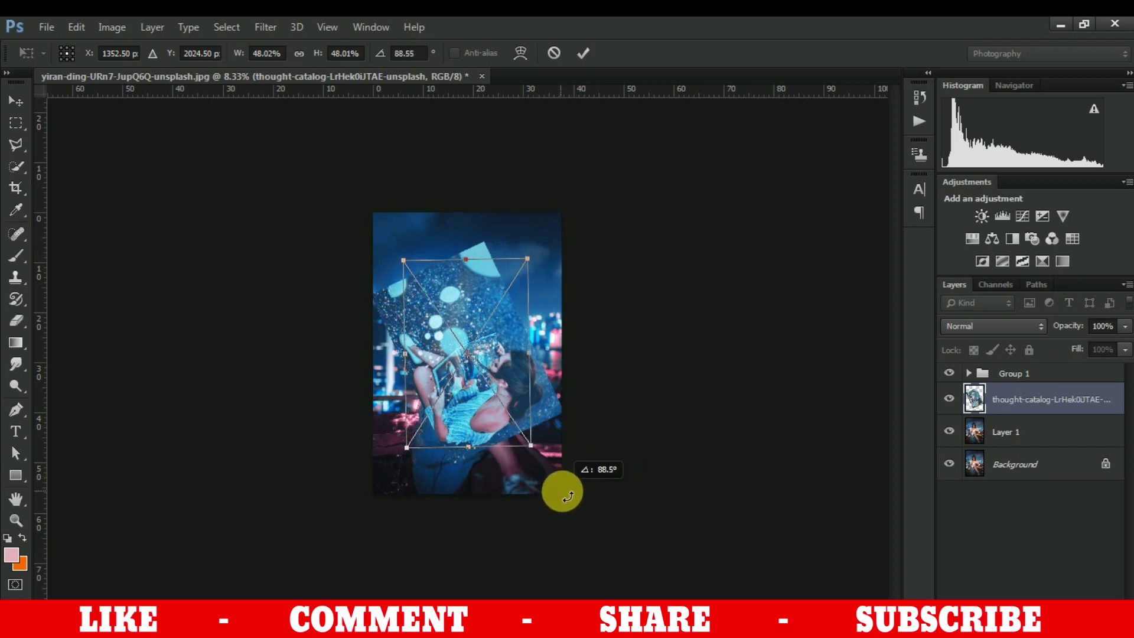
pyautogui.moveTo(567, 496); pyautogui.dragTo(536, 450)
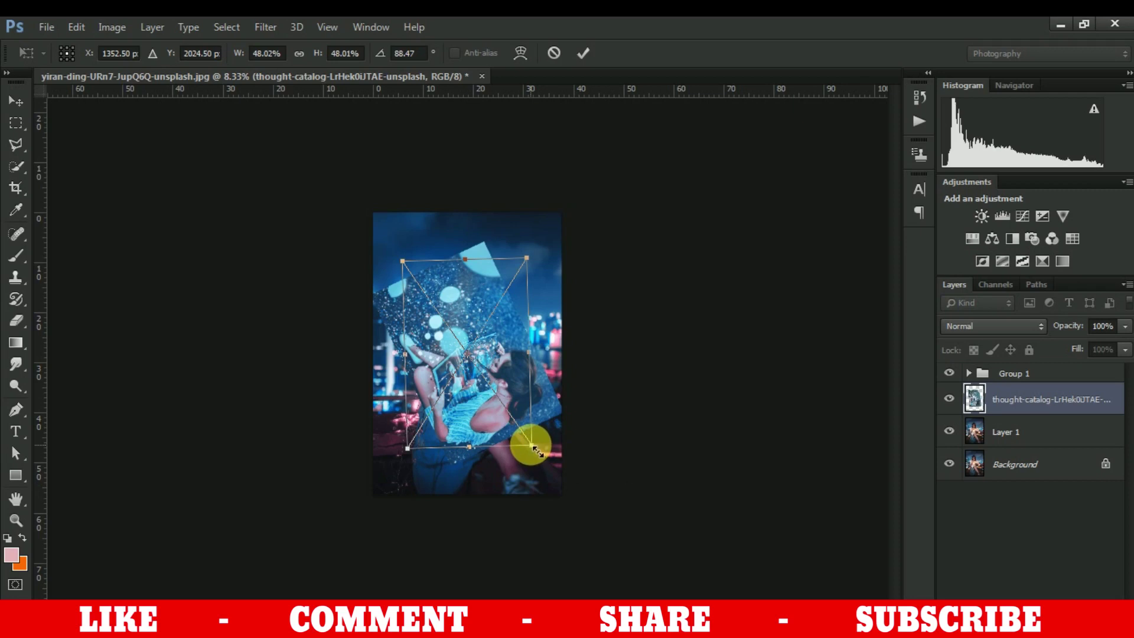
# Step: Fine-tune the rotation to 89.88°, align and scale to 72% to cover the canvas, and commit
pyautogui.moveTo(535, 449); pyautogui.dragTo(561, 495)
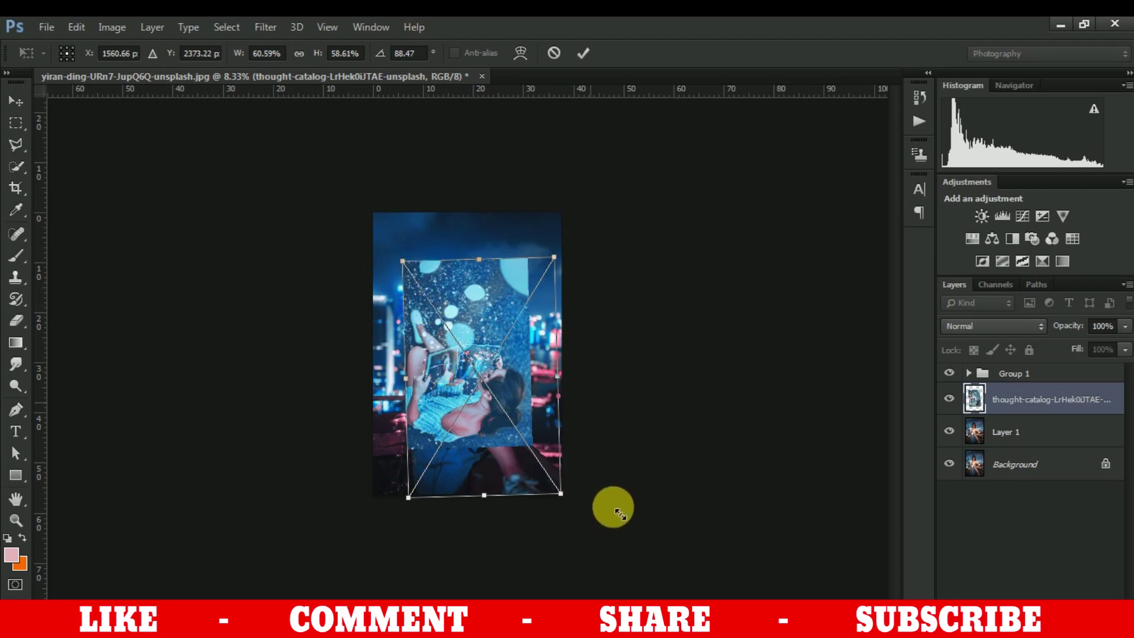
pyautogui.moveTo(619, 514); pyautogui.dragTo(617, 514)
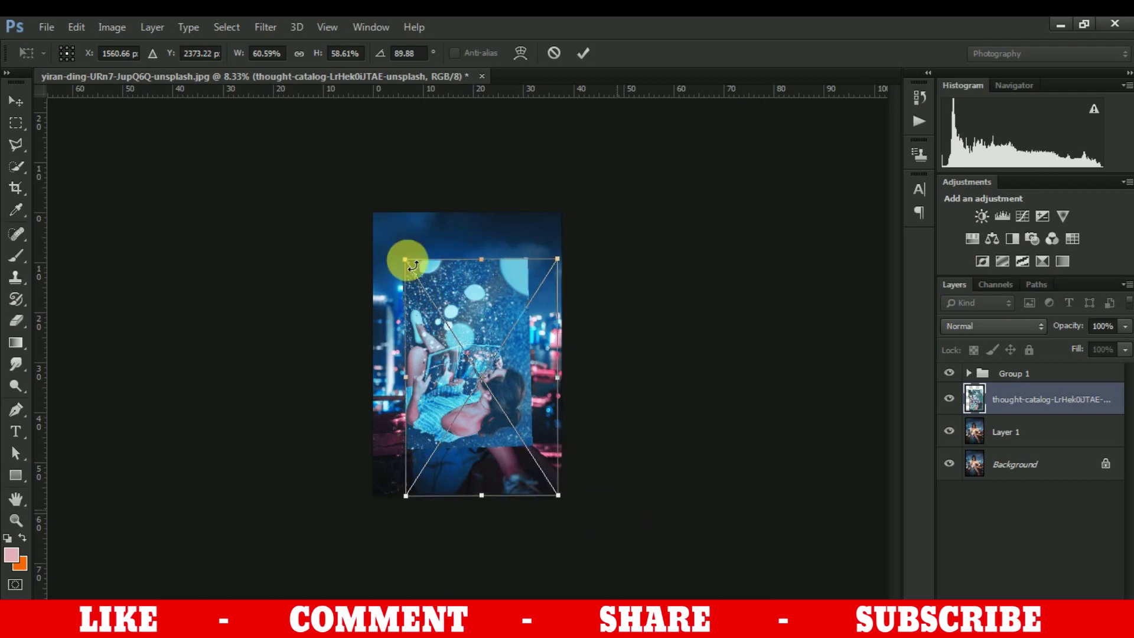
pyautogui.moveTo(404, 258); pyautogui.dragTo(423, 273)
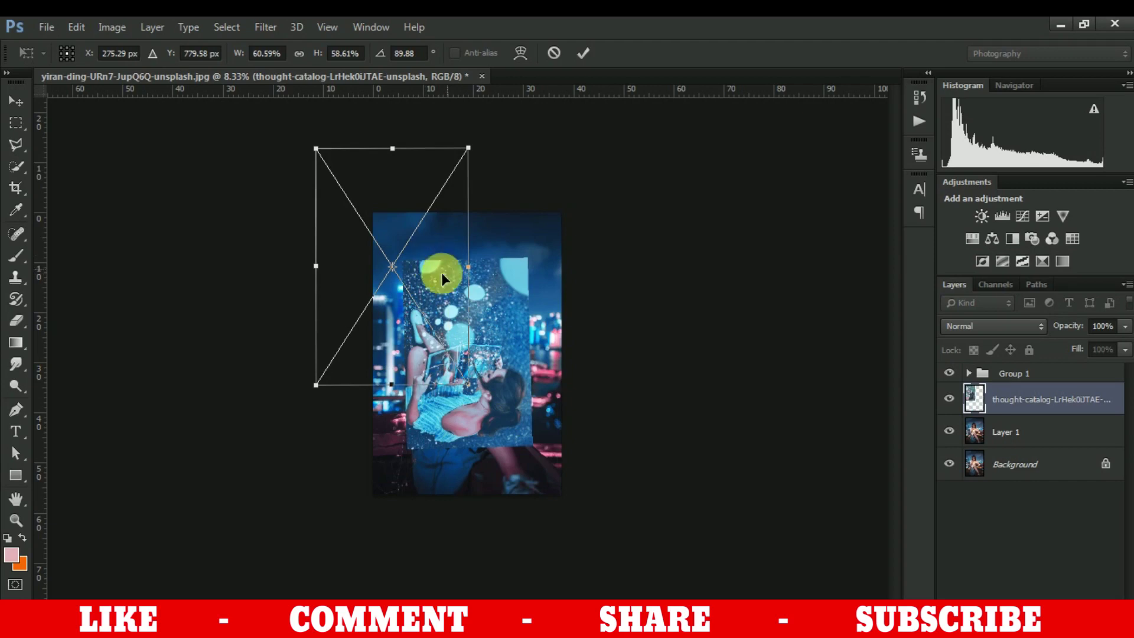
pyautogui.moveTo(430, 249); pyautogui.dragTo(485, 307)
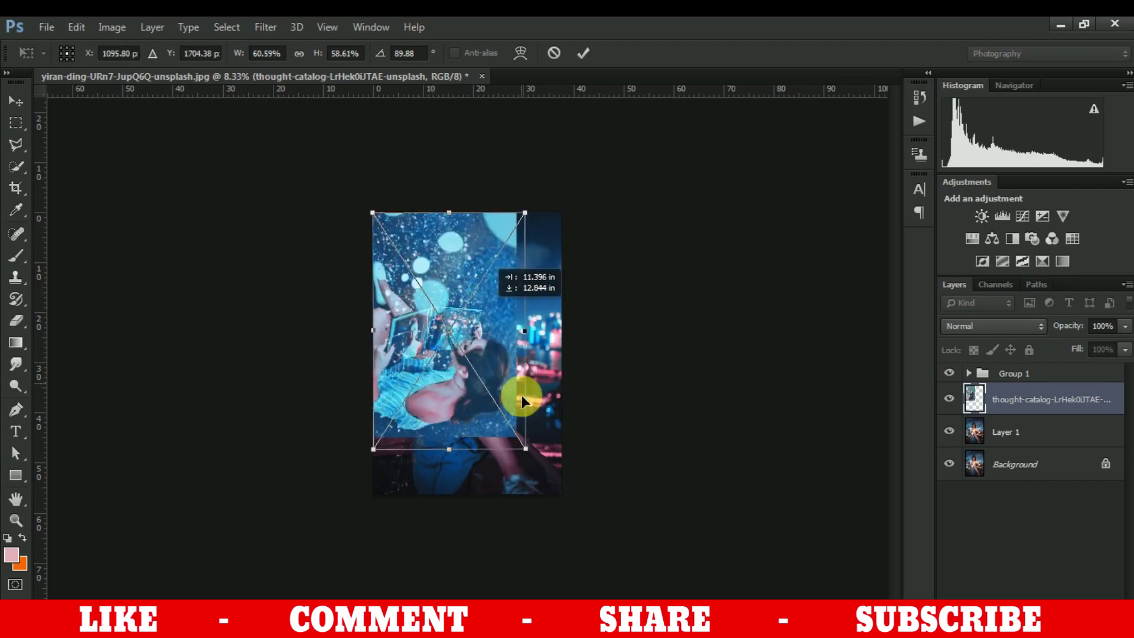
pyautogui.moveTo(525, 449); pyautogui.dragTo(561, 494)
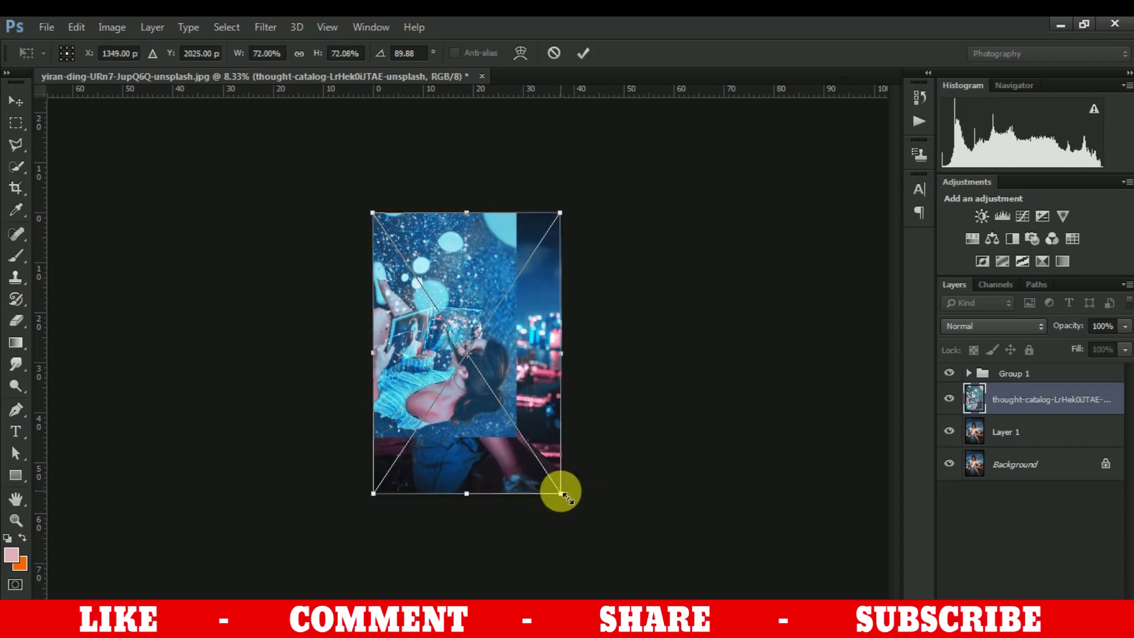
pyautogui.press('e')
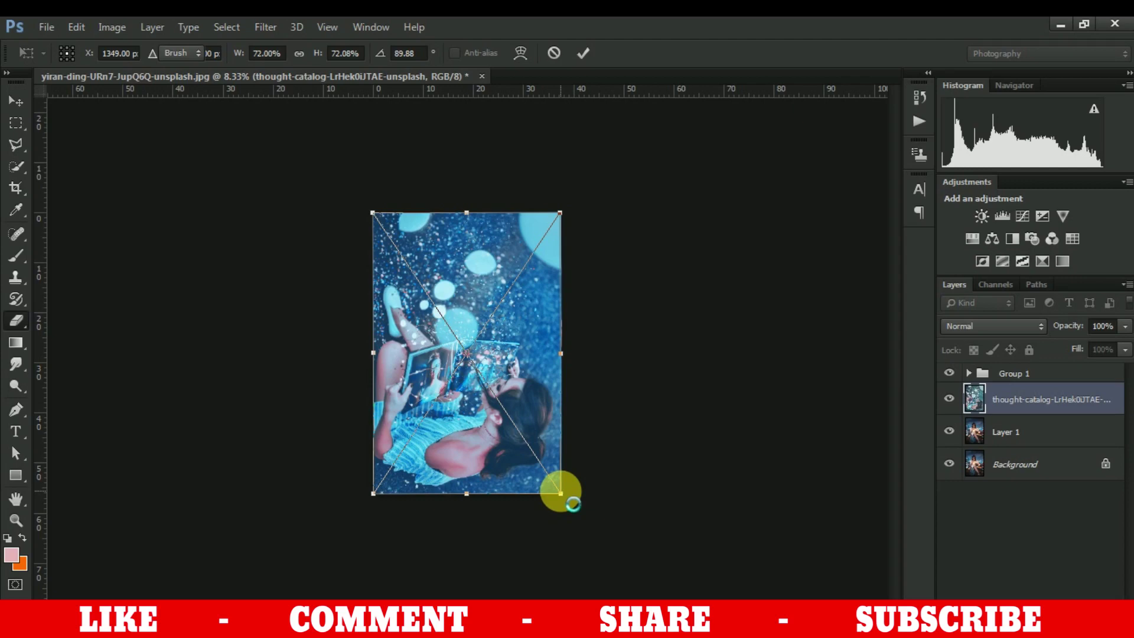
pyautogui.press('Return')
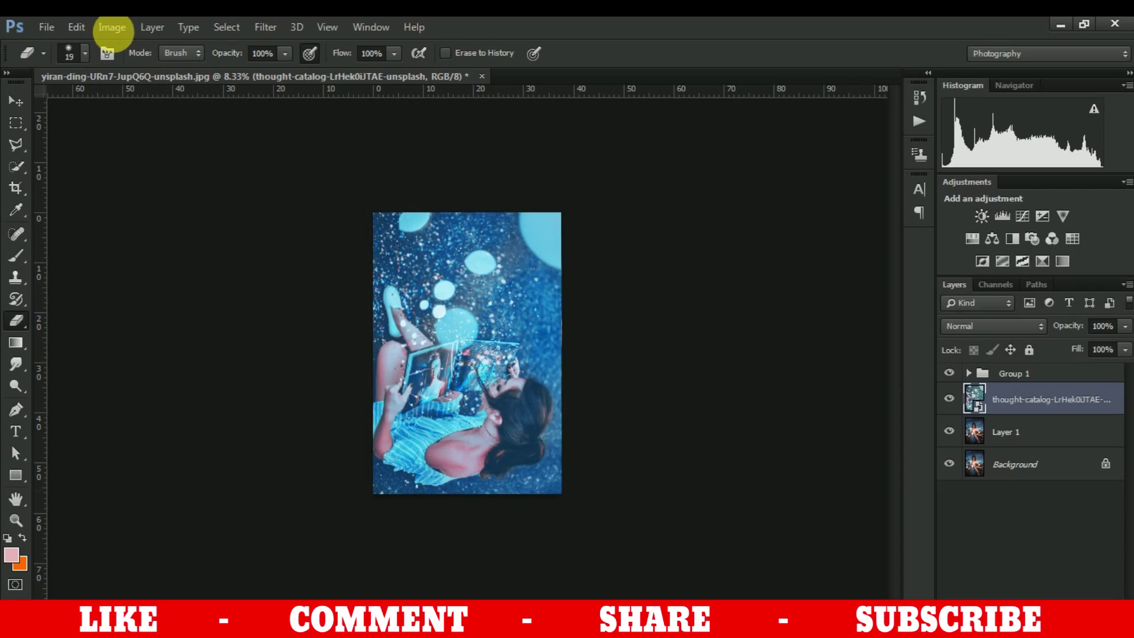
# Step: Rotate the canvas twice with Image Rotation so the girl stands upright in landscape
pyautogui.click(114, 26)
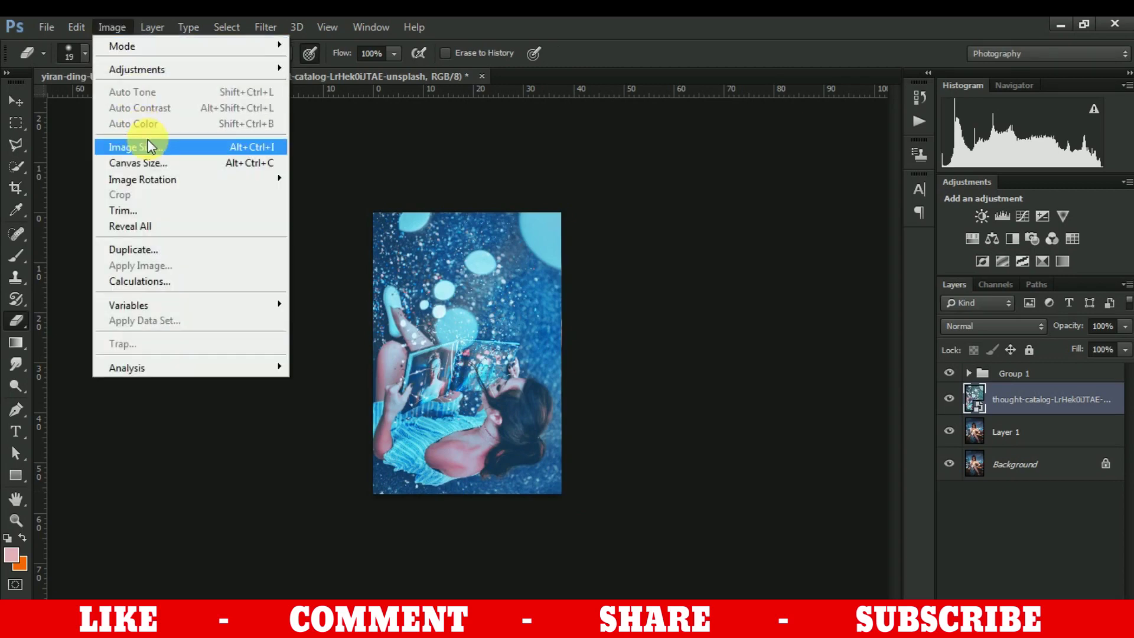
pyautogui.moveTo(143, 179)
pyautogui.click(300, 196)
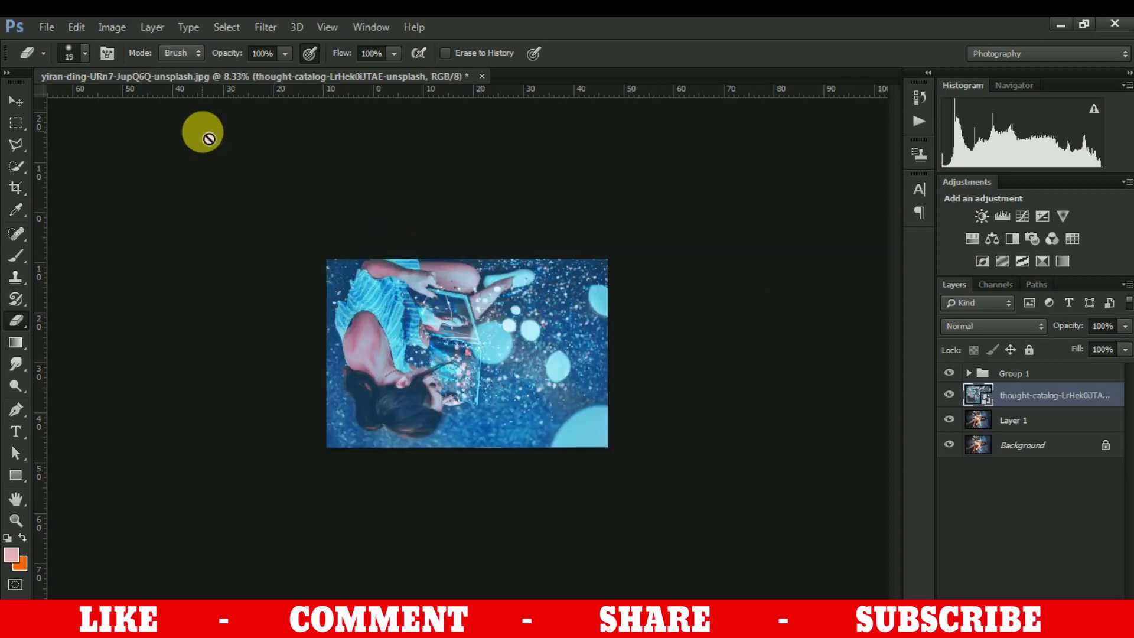
pyautogui.click(118, 28)
pyautogui.moveTo(143, 179)
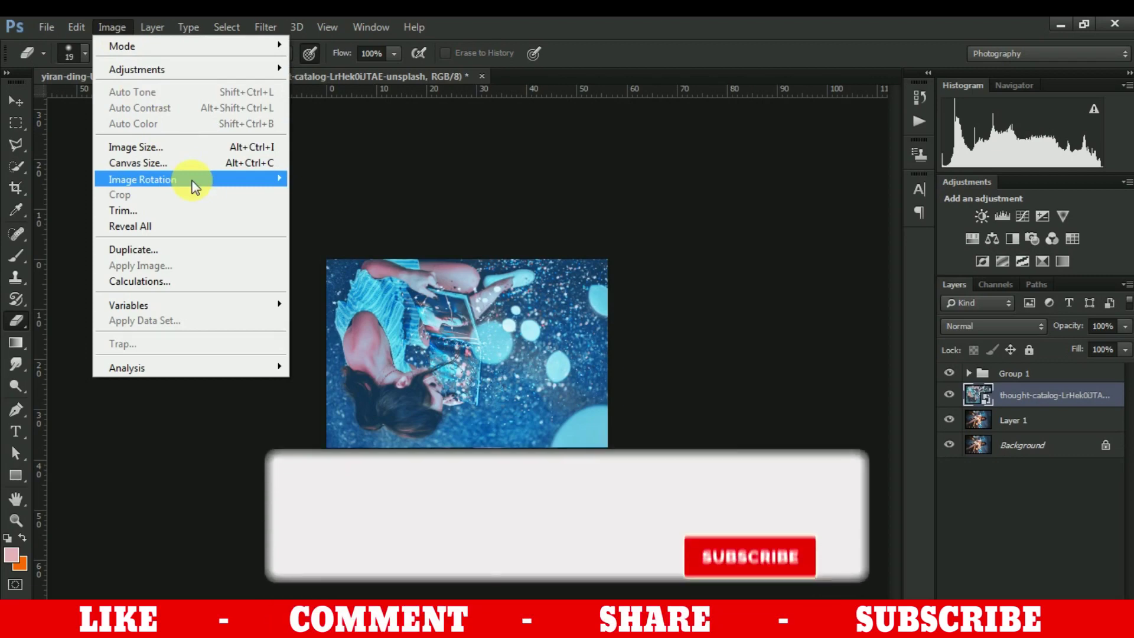
pyautogui.click(392, 137)
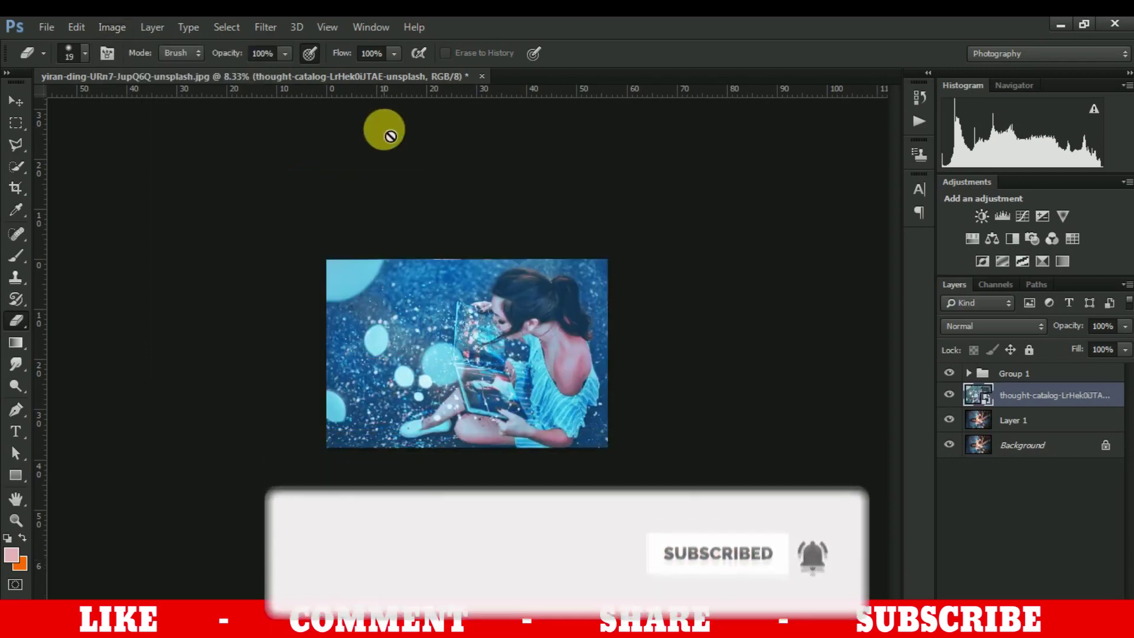
# Step: Zoom in and hide the Group 1 grade to compare
pyautogui.hotkey('ctrl', '+')
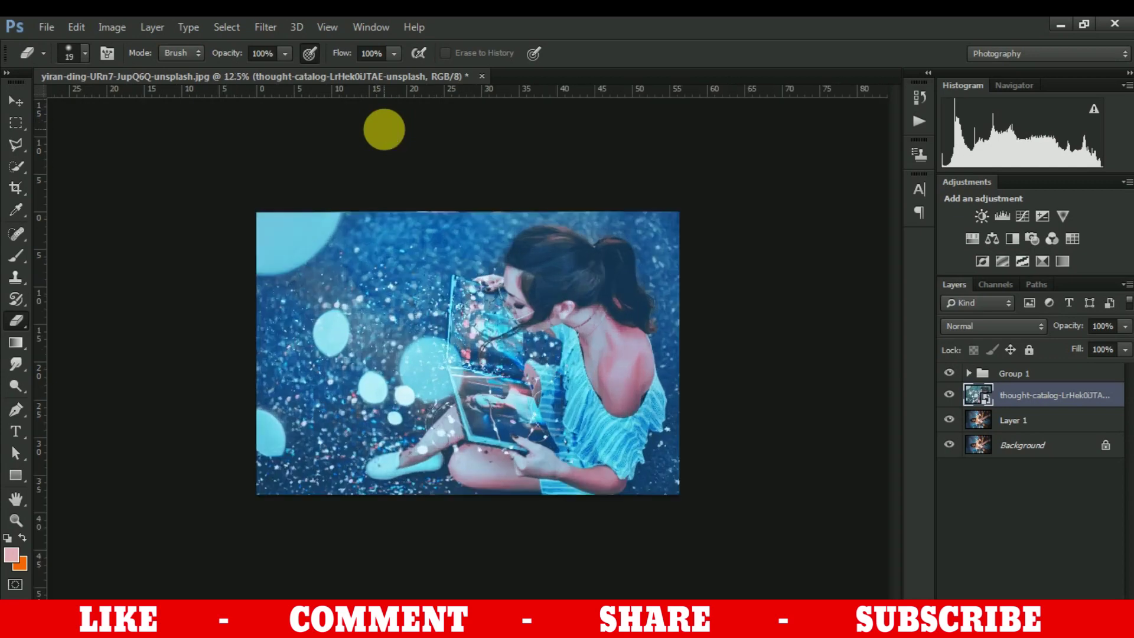
pyautogui.hotkey('ctrl', '+')
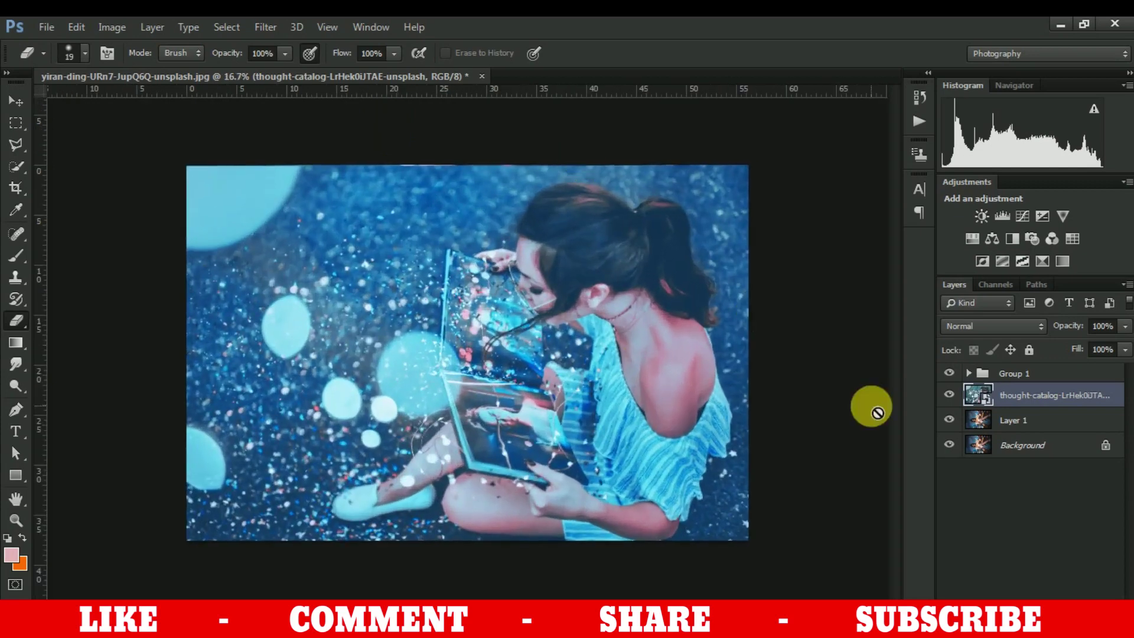
pyautogui.click(958, 379)
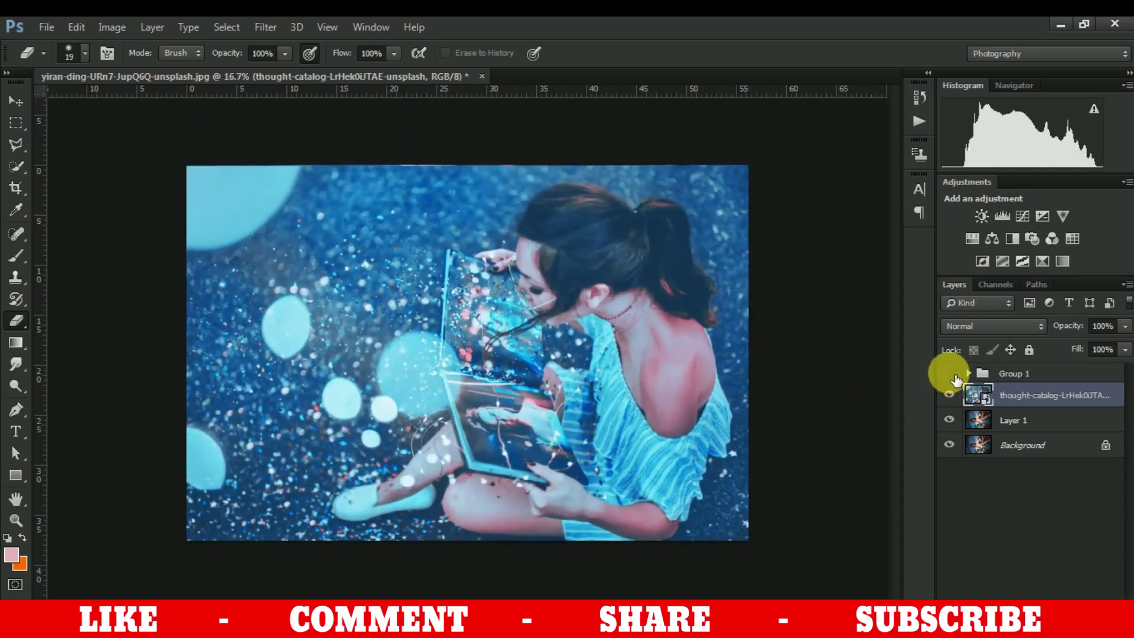
# Step: Turn the Group 1 visibility back on over the glitter-girl photo
pyautogui.click(949, 374)
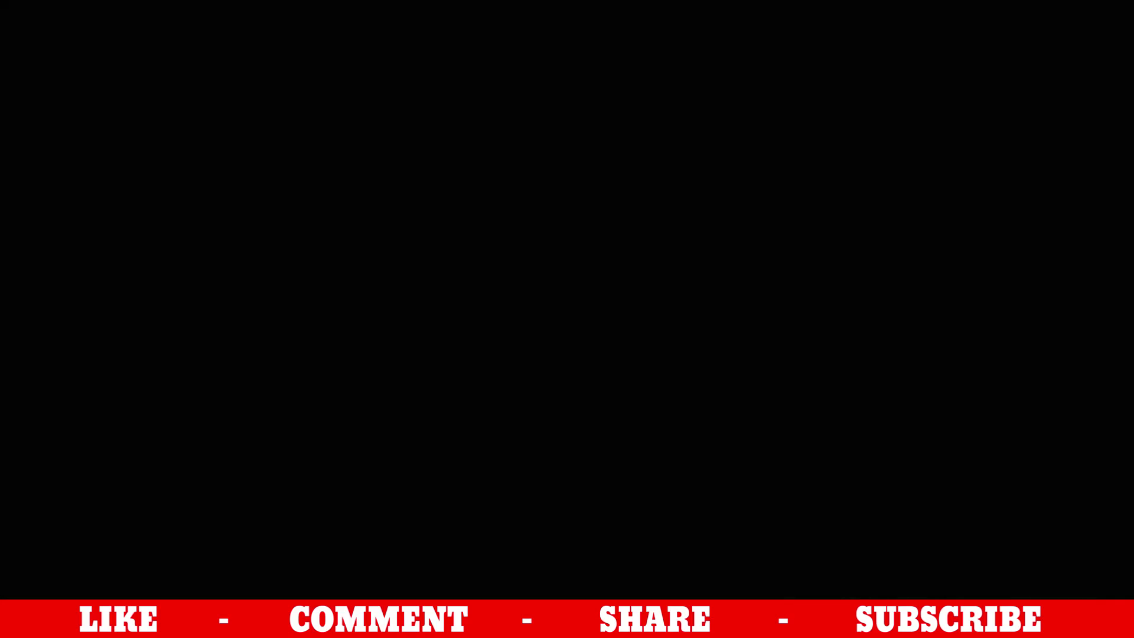